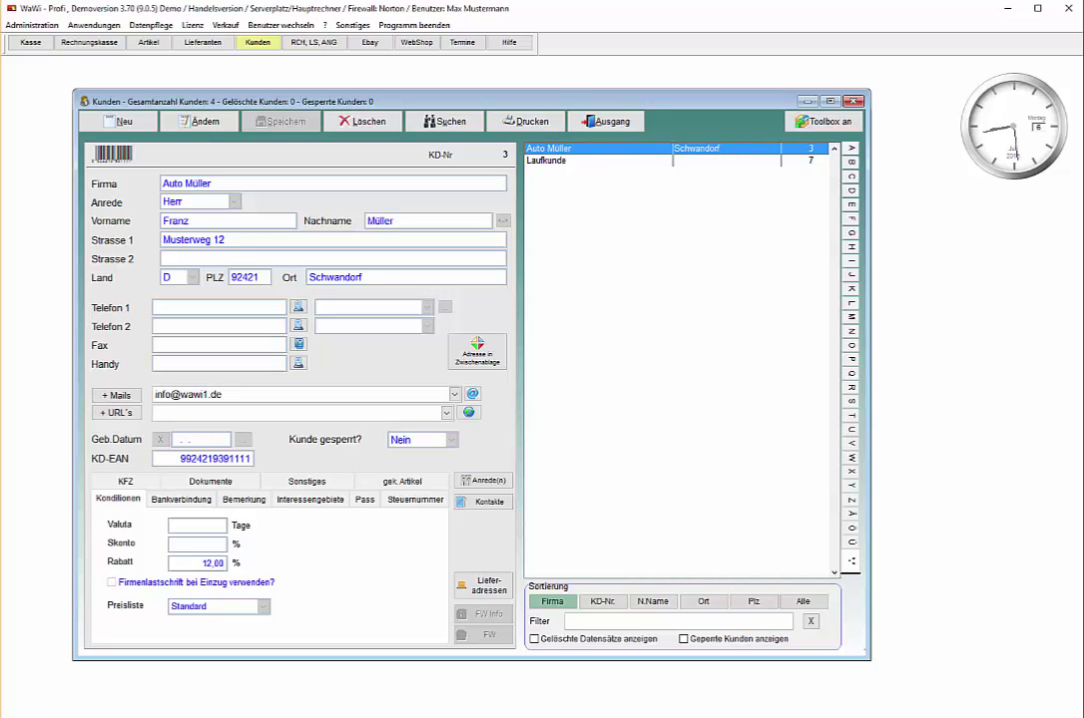
Step: View the print options for the selected customer and close them without printing
{"action": "left_click", "coordinate": [521, 122]}
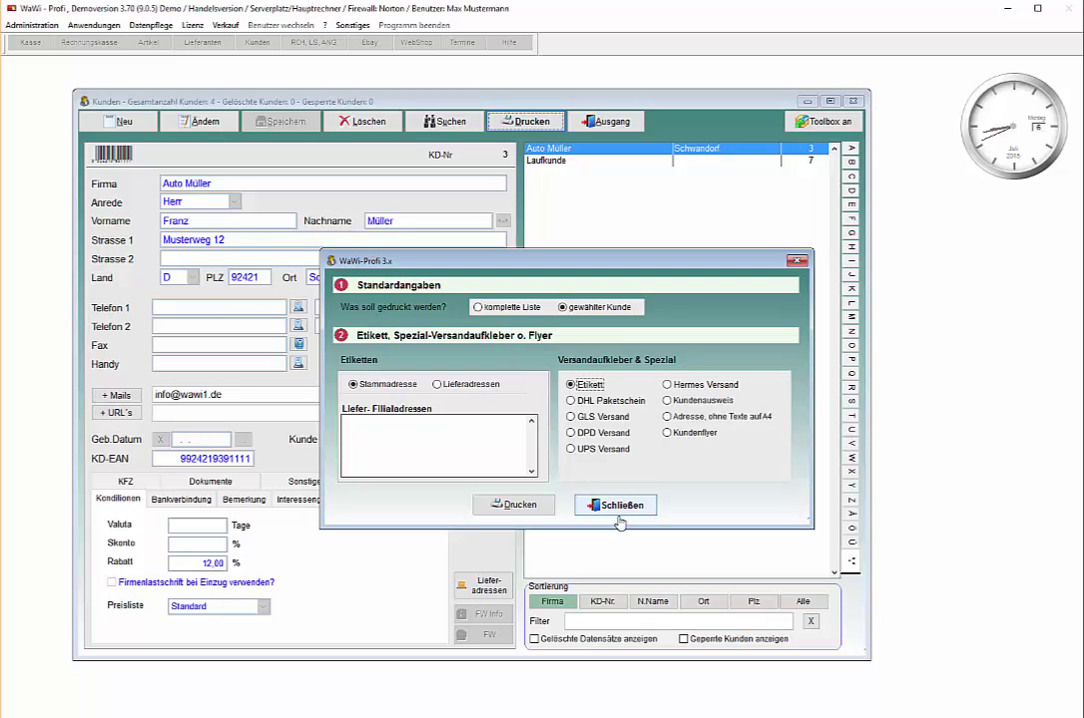
{"action": "left_click", "coordinate": [618, 506]}
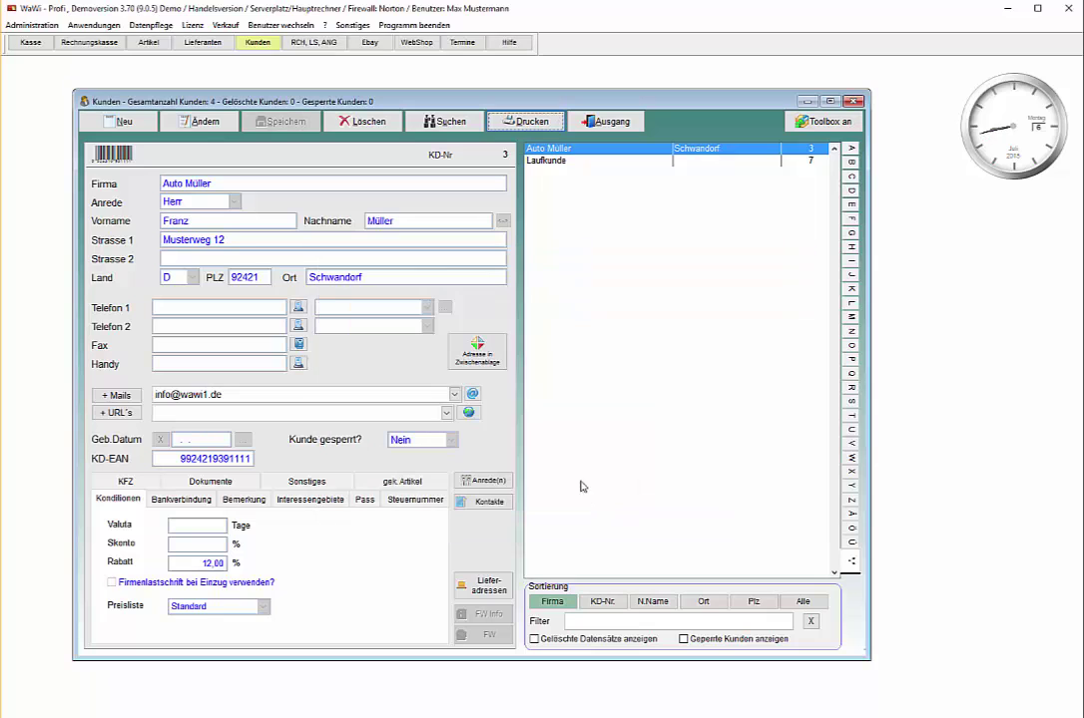
Step: Check the printer assignments for each document type in the hardware system settings, closing the settings at the end
{"action": "left_click", "coordinate": [32, 25]}
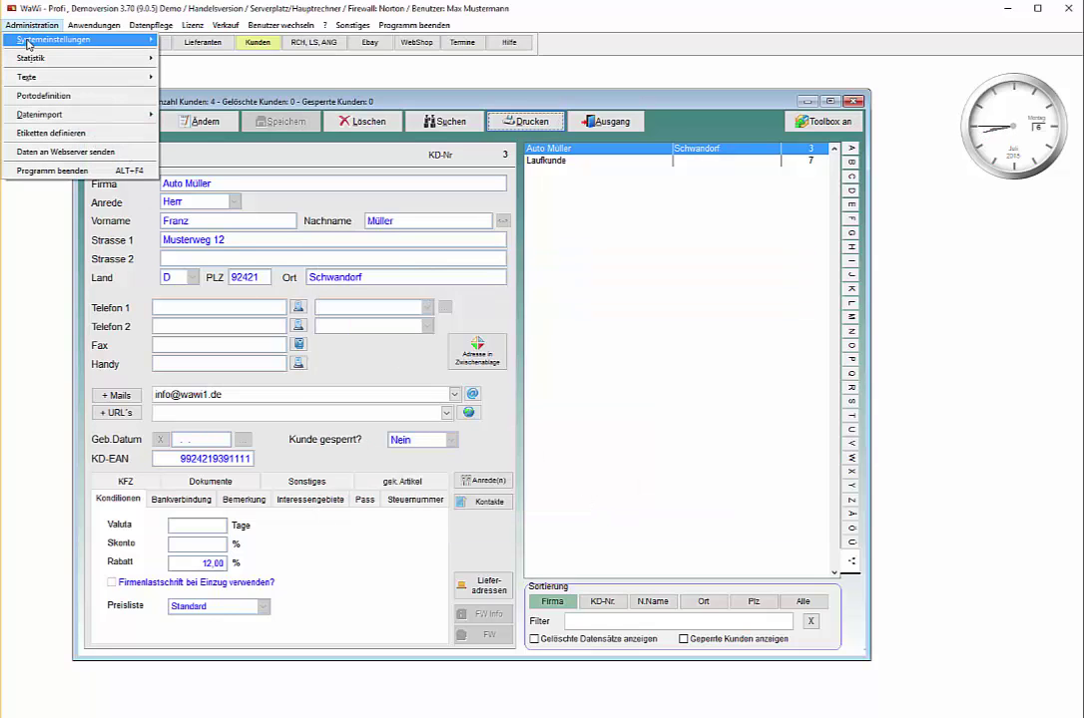
{"action": "mouse_move", "coordinate": [44, 44]}
{"action": "left_click", "coordinate": [204, 39]}
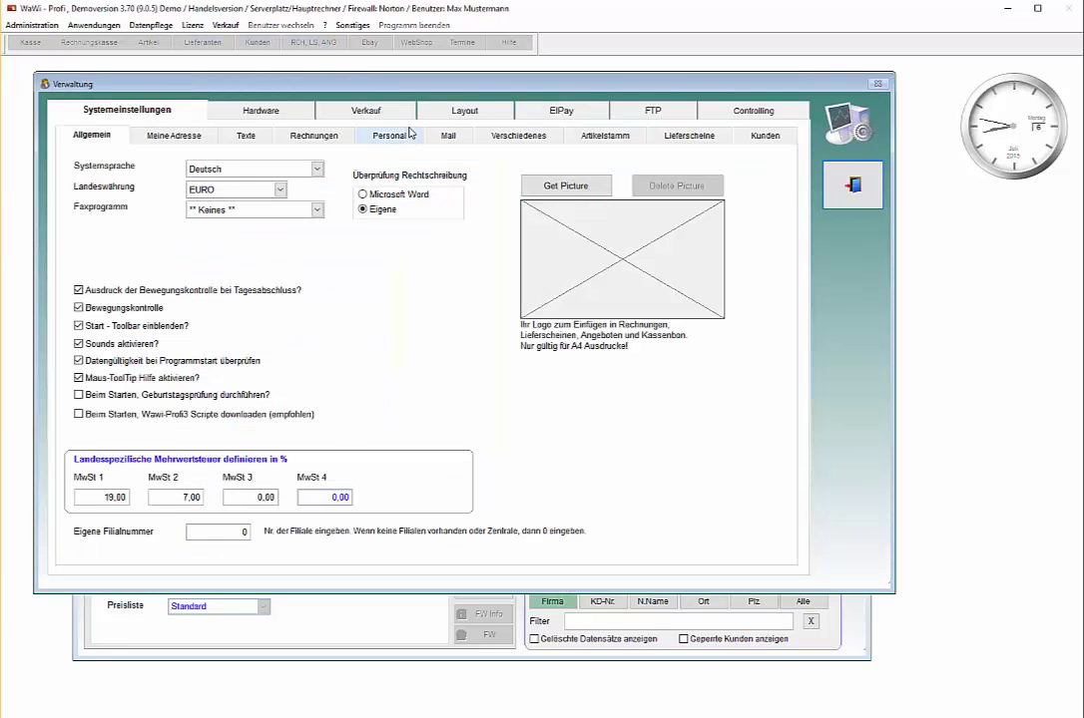
{"action": "left_click", "coordinate": [277, 109]}
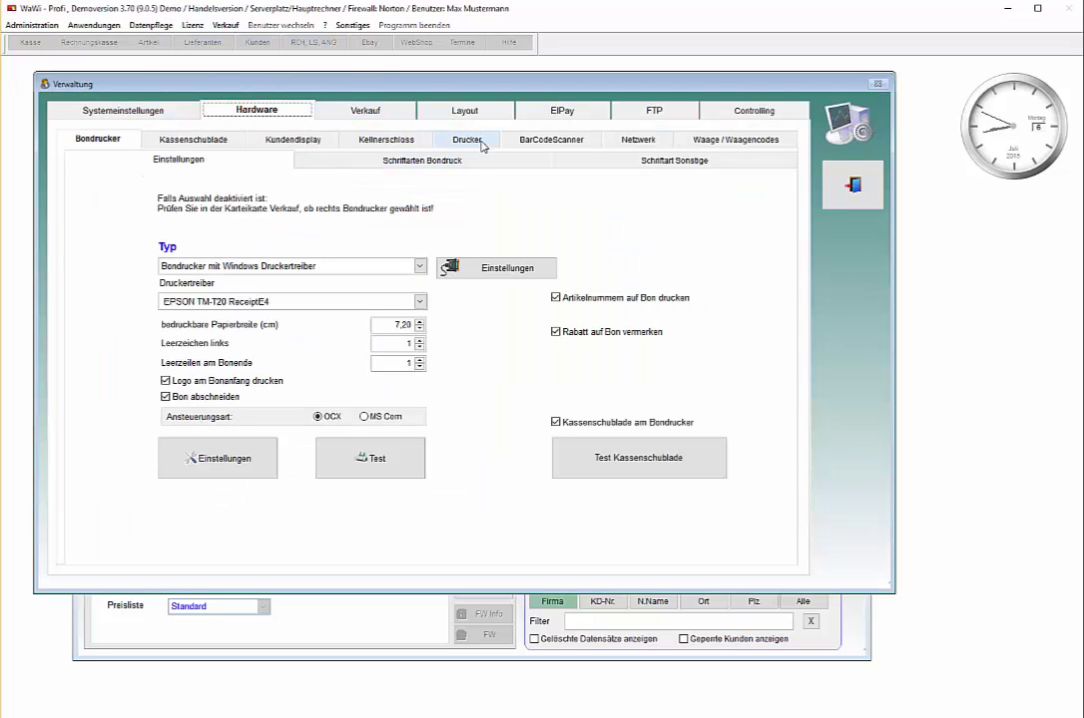
{"action": "left_click", "coordinate": [483, 142]}
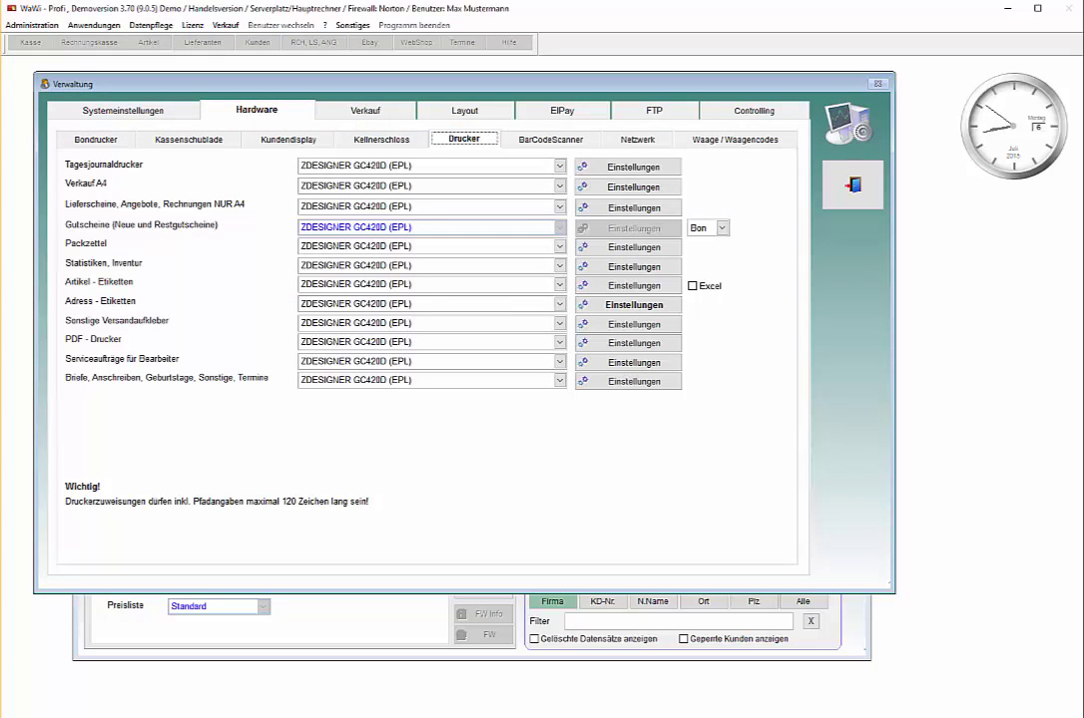
{"action": "key", "text": "Tab"}
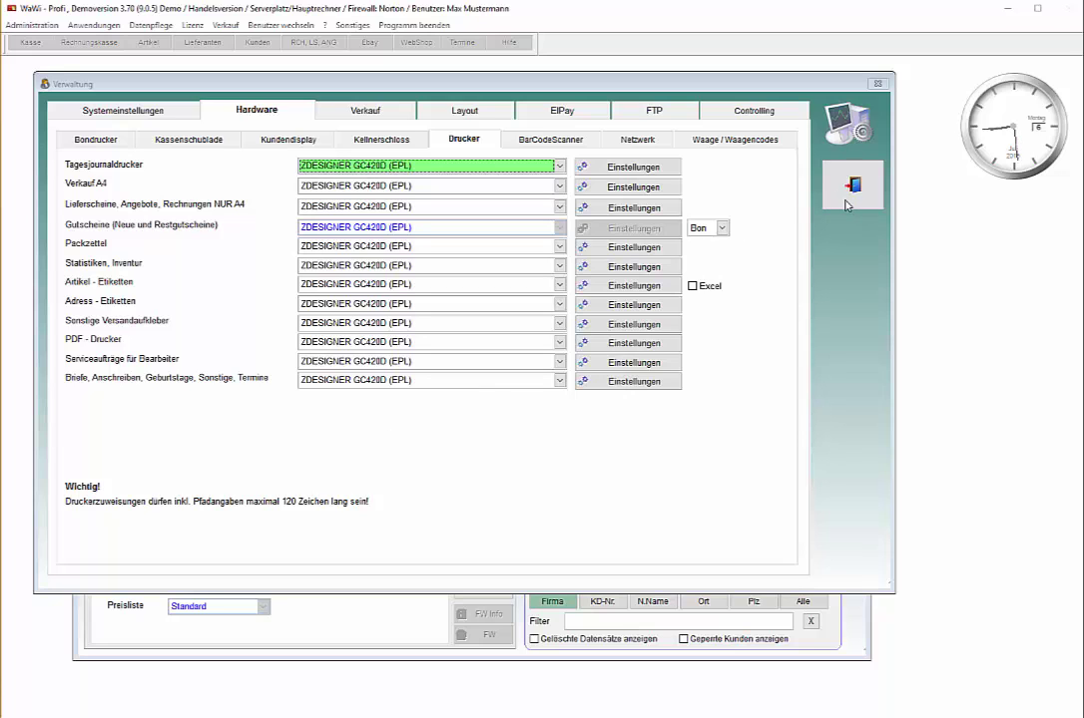
{"action": "left_click", "coordinate": [846, 203]}
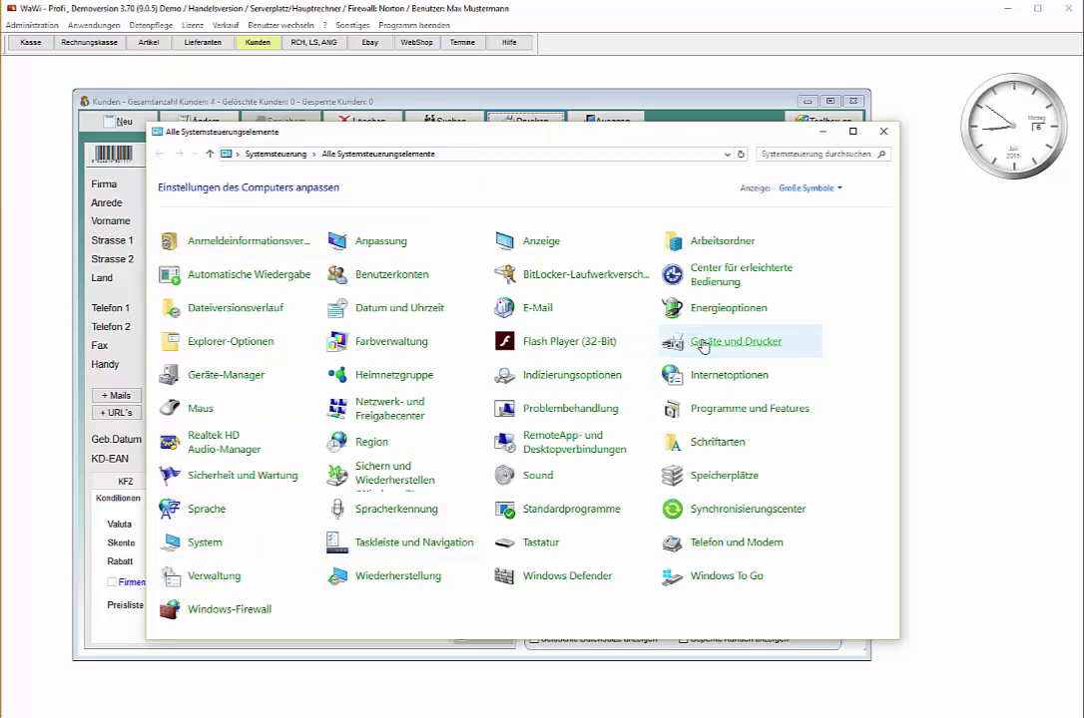
Step: Open the printer properties of the ZDesigner GC420d (EPL) from the Windows devices and printers
{"action": "left_click", "coordinate": [705, 344]}
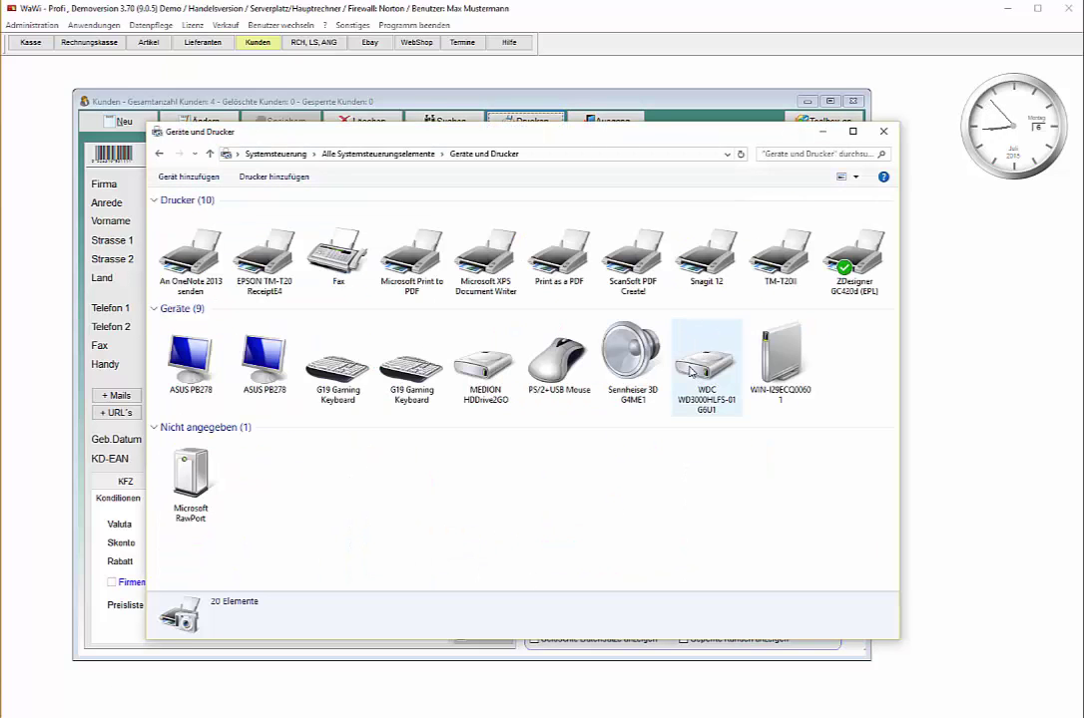
{"action": "left_click", "coordinate": [848, 261]}
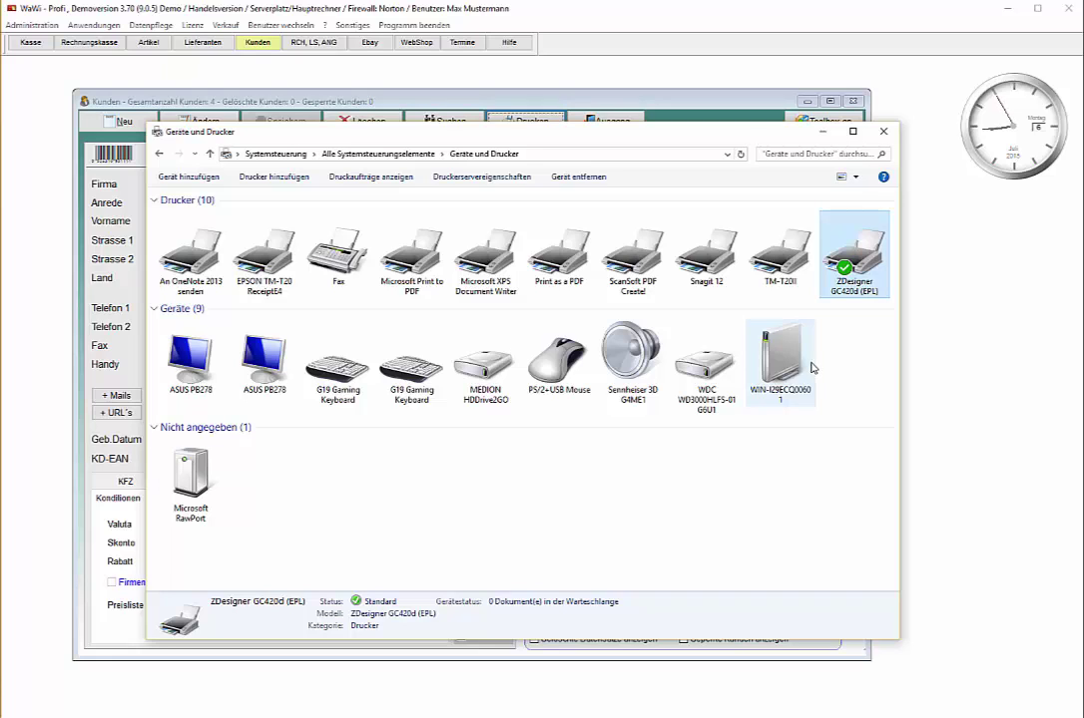
{"action": "right_click", "coordinate": [862, 270]}
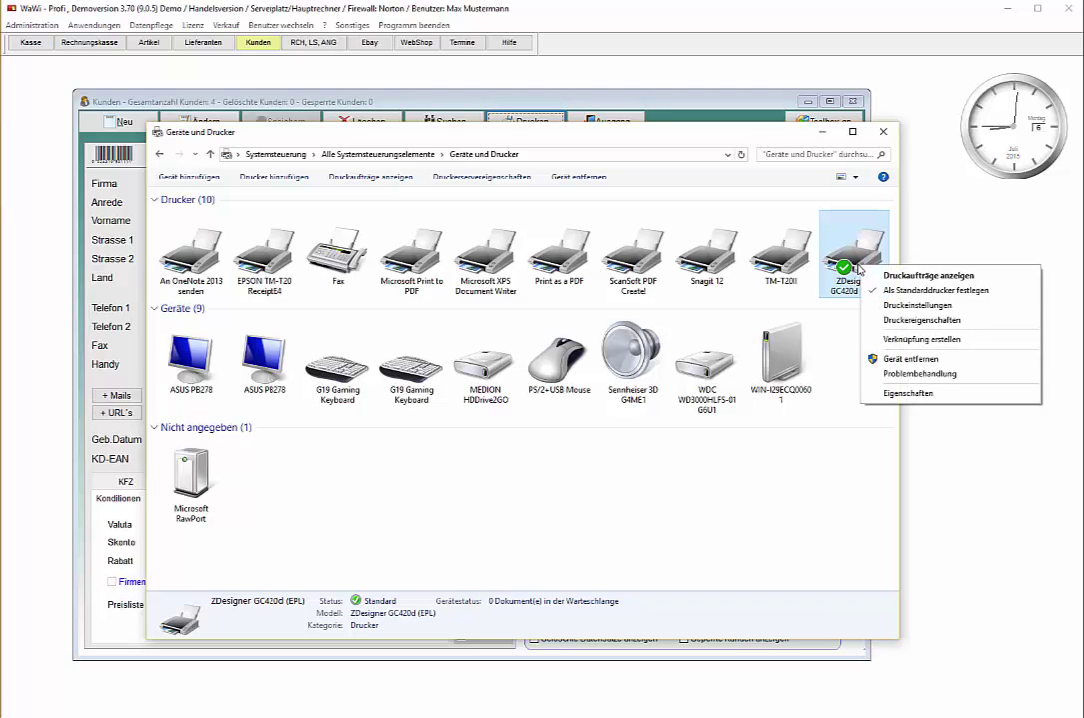
{"action": "left_click", "coordinate": [883, 321]}
{"action": "left_click_drag", "start_coordinate": [982, 333], "coordinate": [457, 254]}
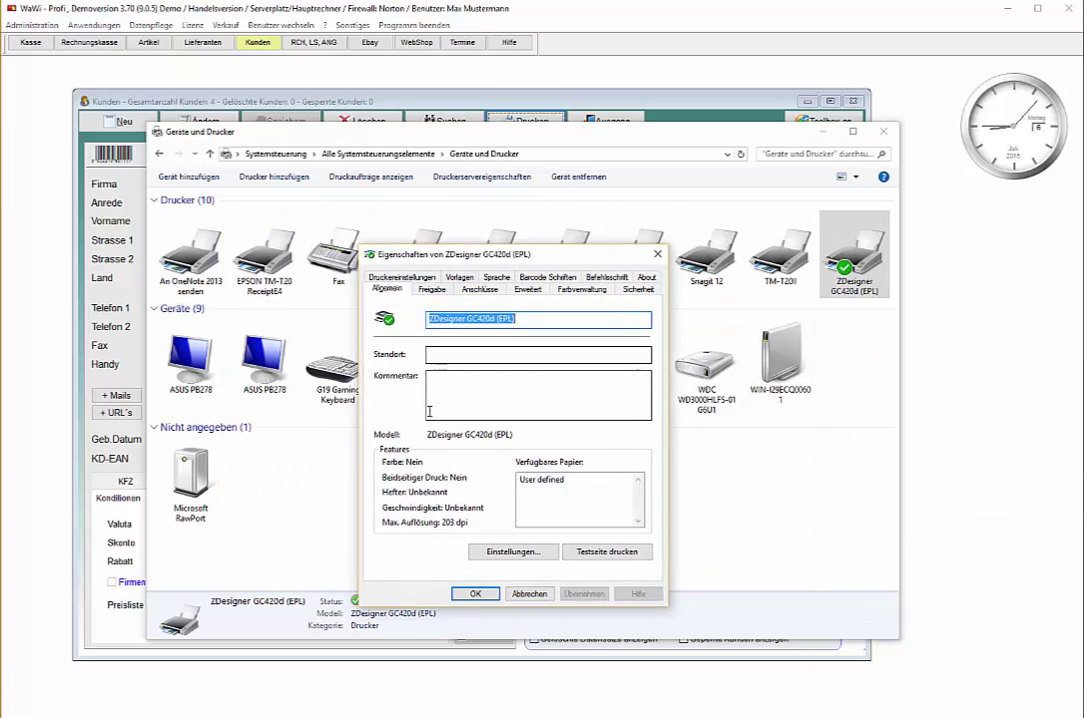
Step: Inspect the label width and height defined in the printer's 76x50 template, accept the dialogs and return to WaWi-Profi
{"action": "left_click", "coordinate": [461, 279]}
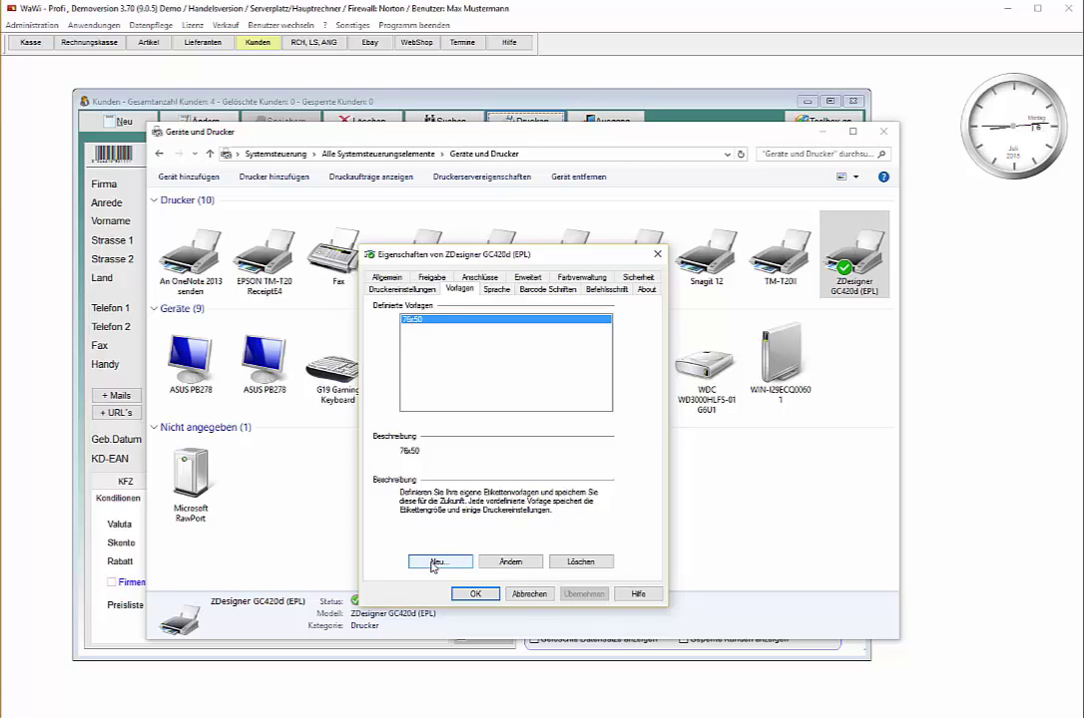
{"action": "left_click", "coordinate": [513, 565]}
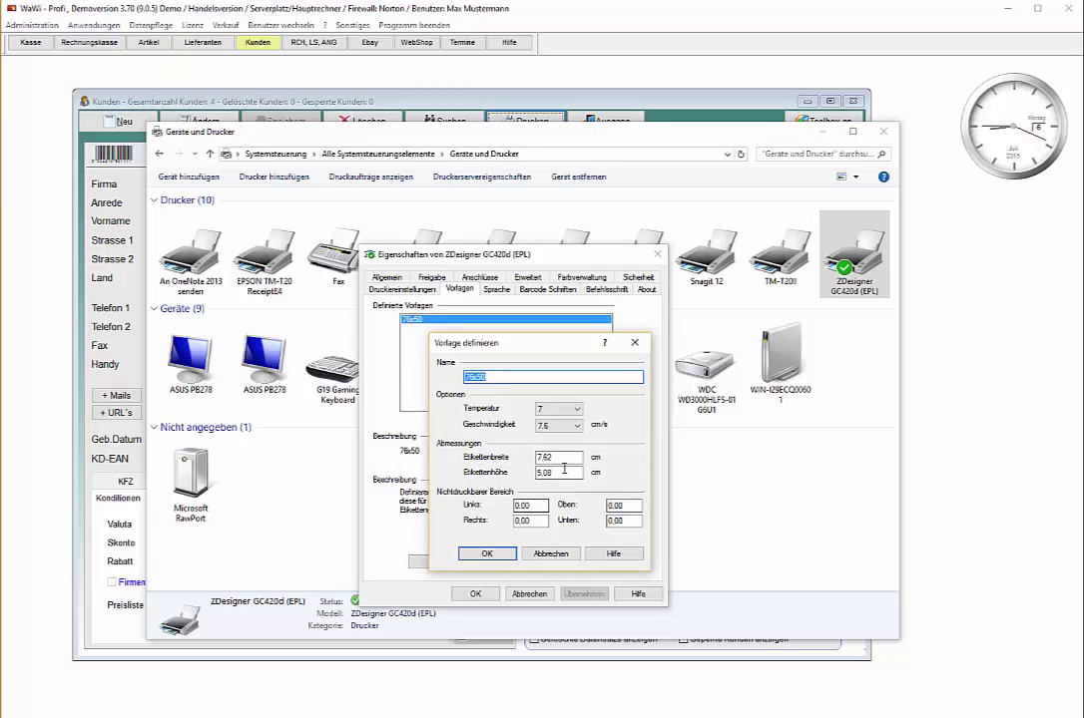
{"action": "key", "text": "Tab"}
{"action": "key", "text": "Tab"}
{"action": "key", "text": "Tab"}
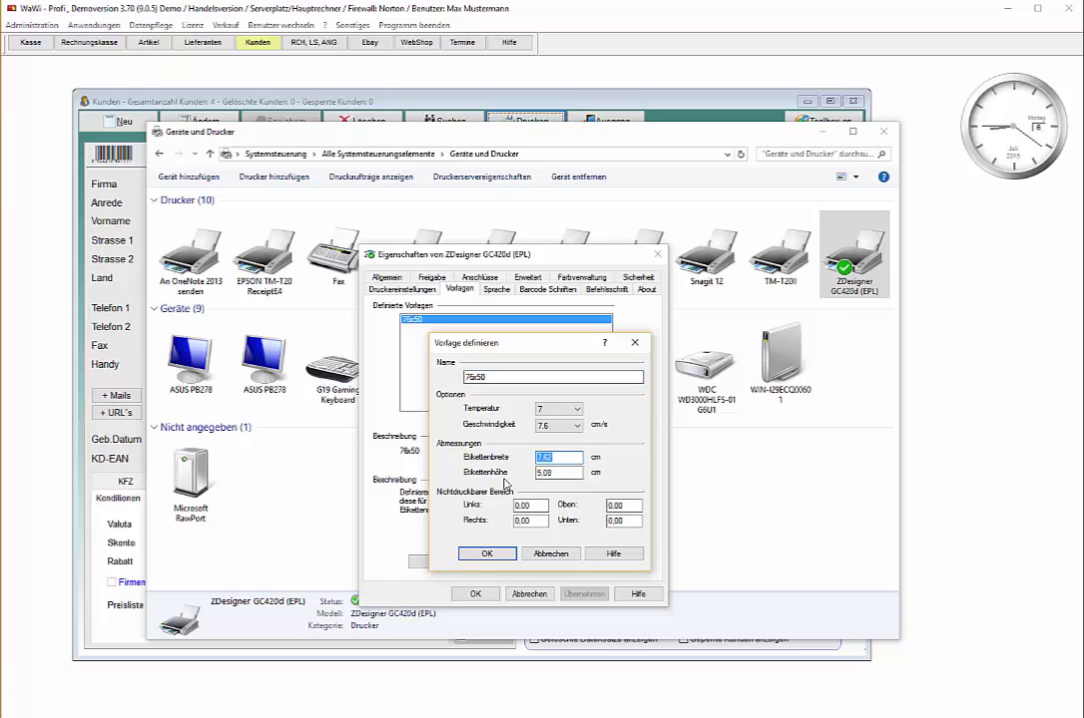
{"action": "key", "text": "Tab"}
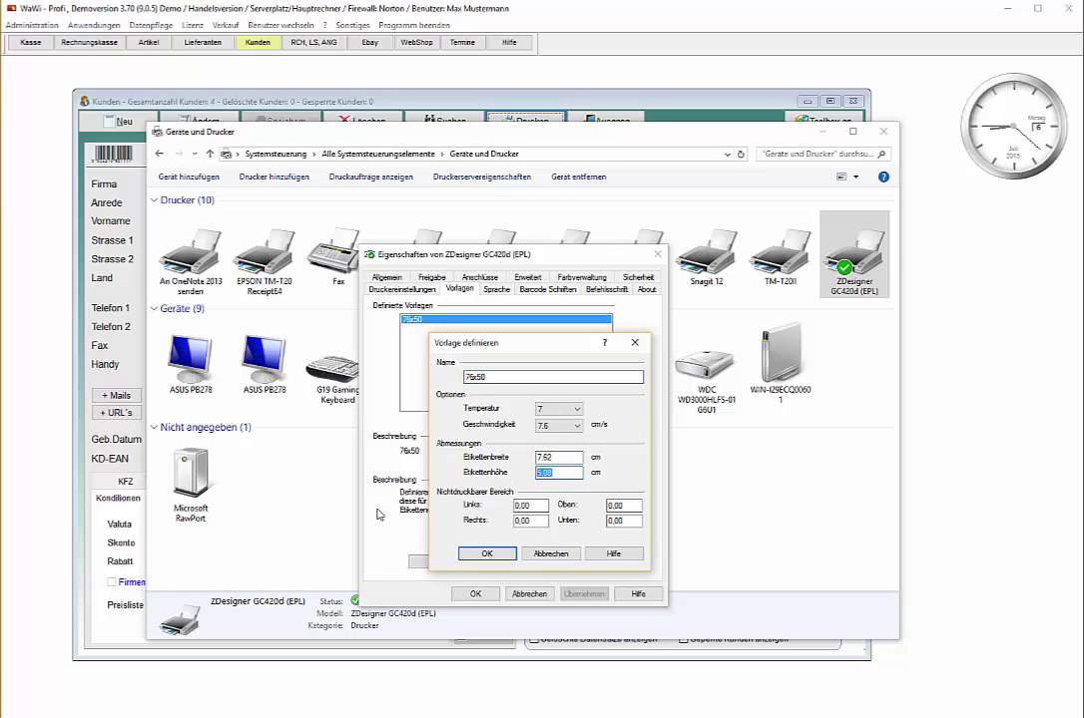
{"action": "left_click", "coordinate": [488, 555]}
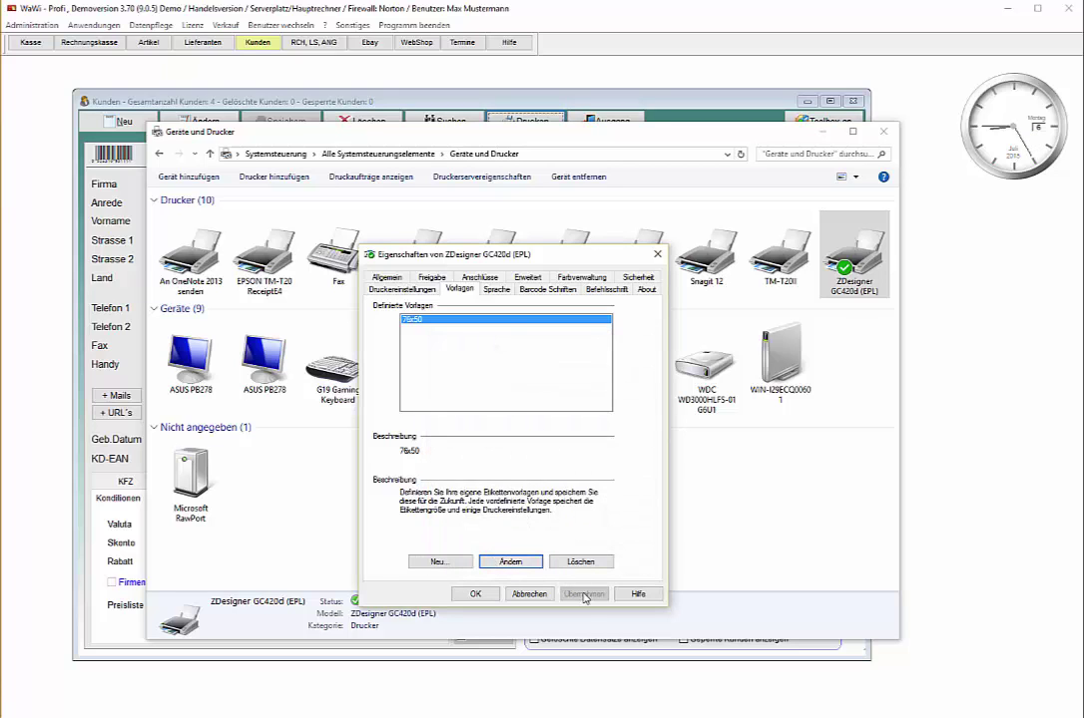
{"action": "left_click", "coordinate": [477, 594]}
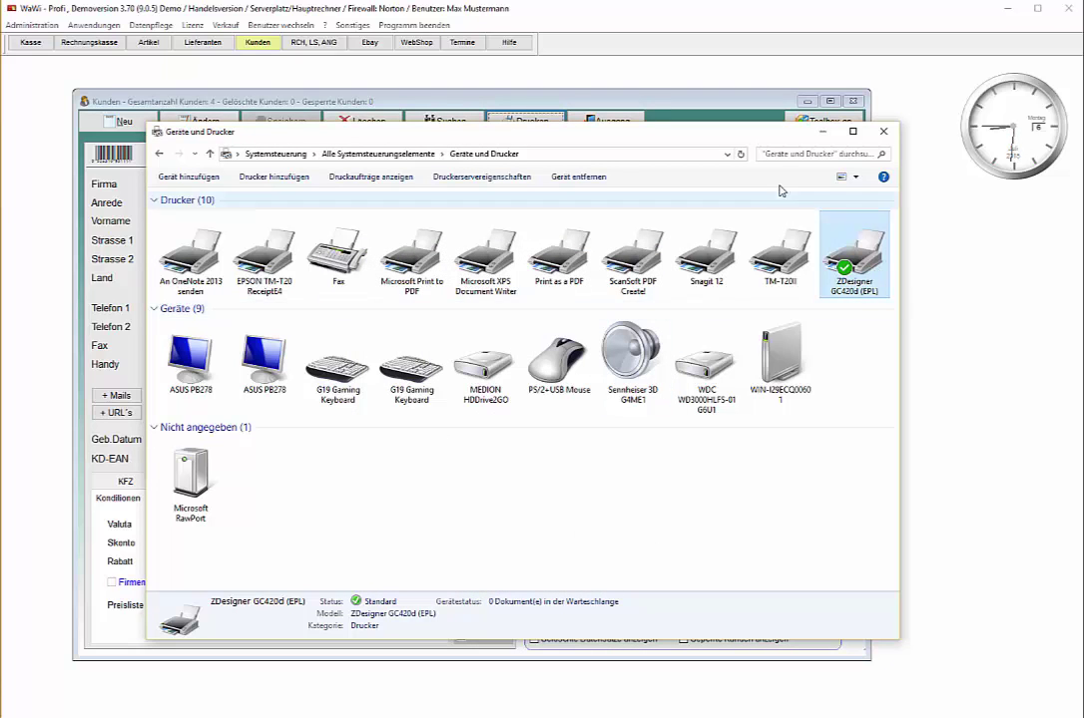
{"action": "left_click", "coordinate": [821, 134]}
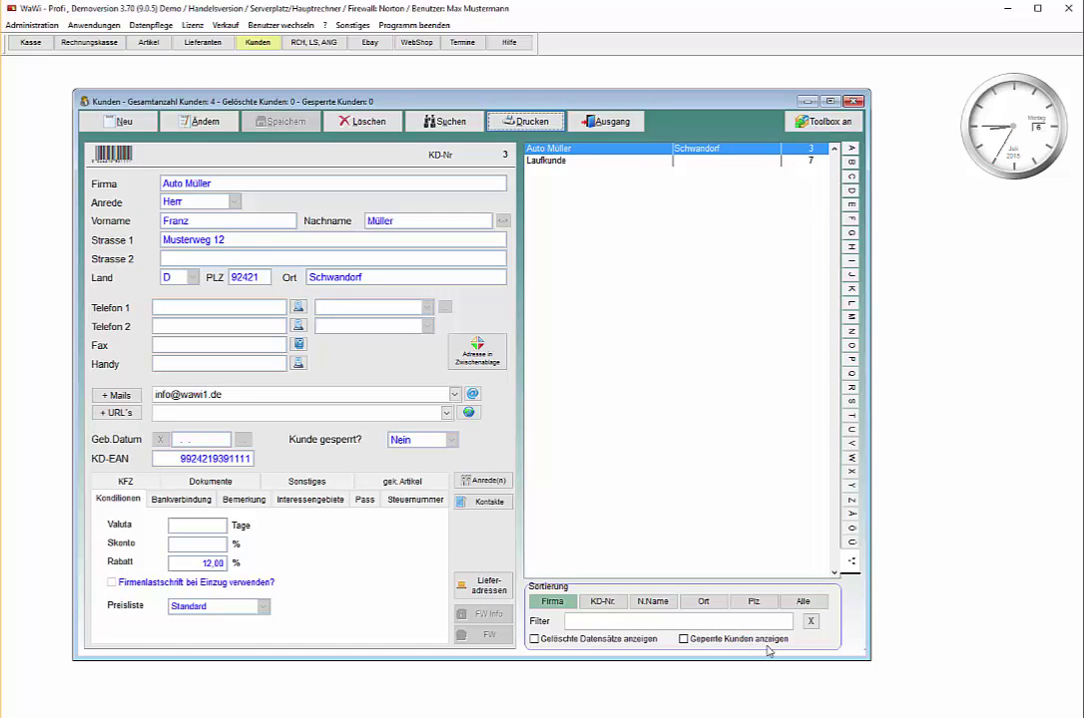
Step: Choose Kundenausweis as the print type for the selected customer and open its label details and layout
{"action": "left_click", "coordinate": [526, 130]}
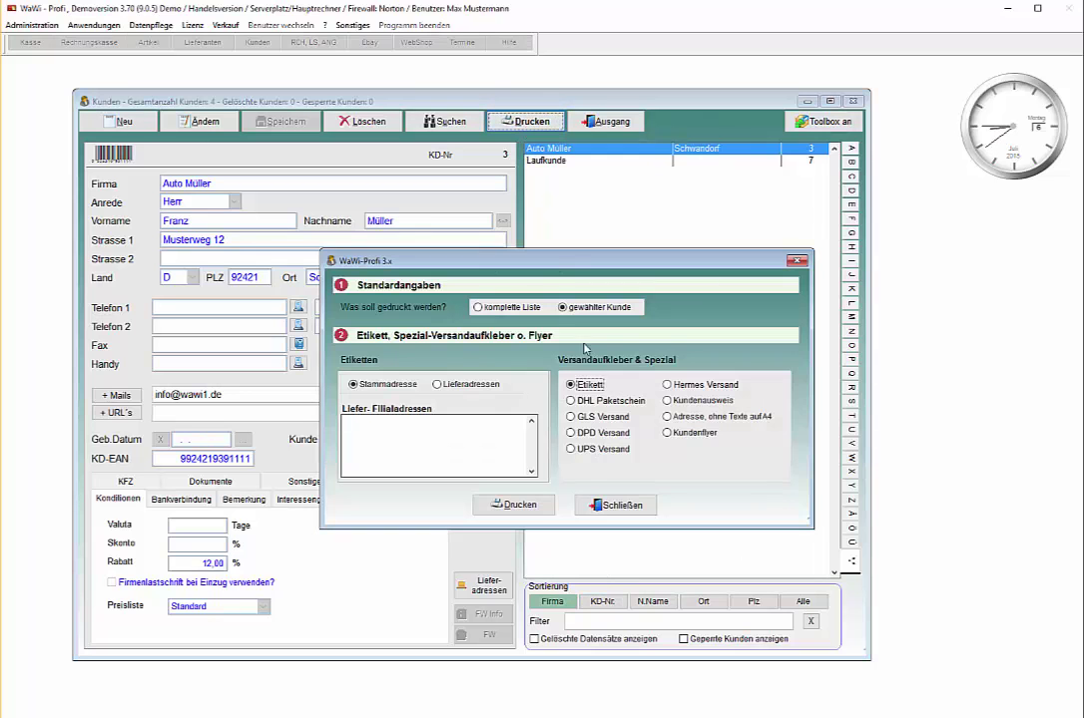
{"action": "left_click", "coordinate": [702, 401]}
{"action": "left_click", "coordinate": [523, 506]}
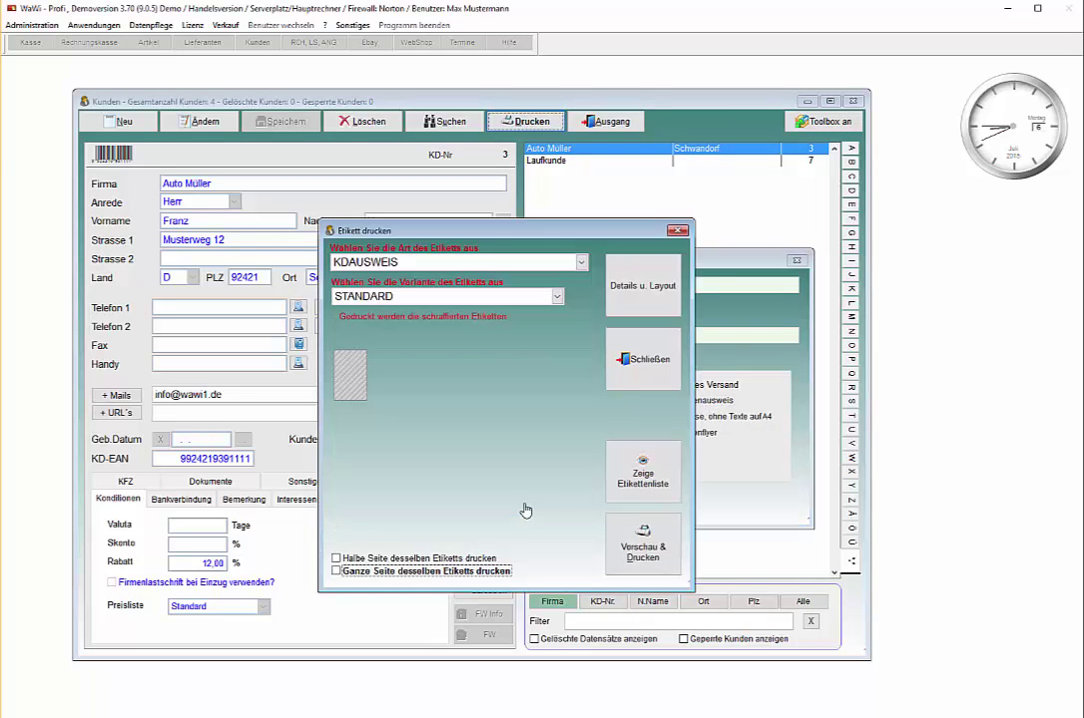
{"action": "left_click", "coordinate": [658, 301]}
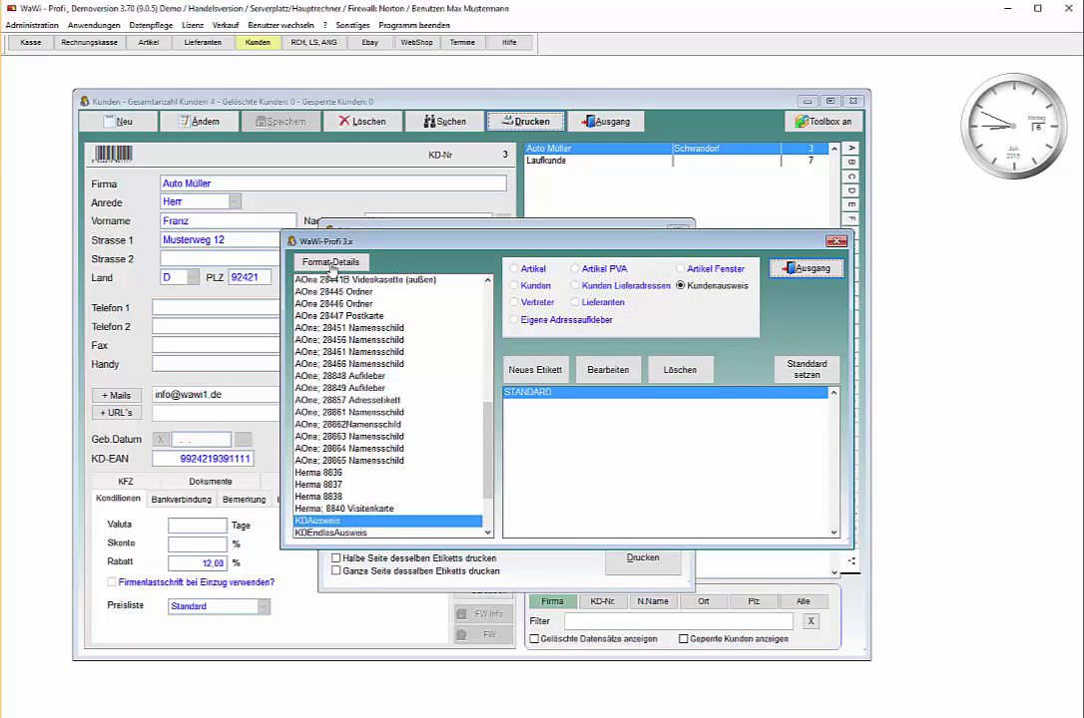
Step: Examine the list of label formats available for the Kundenausweis, including AOne 28387 Adressetikett and AOne 28446 Ordner
{"action": "scroll", "coordinate": [492, 303], "scroll_direction": "up", "scroll_amount": 12}
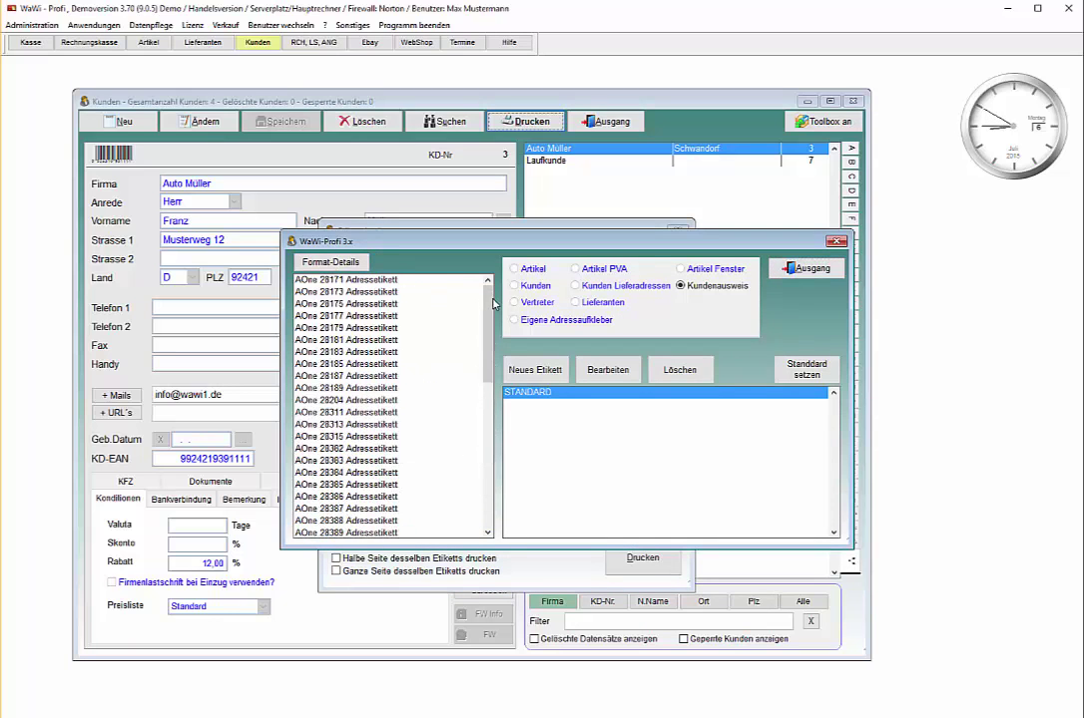
{"action": "scroll", "coordinate": [409, 340], "scroll_direction": "down", "scroll_amount": 10}
{"action": "scroll", "coordinate": [402, 330], "scroll_direction": "up", "scroll_amount": 7}
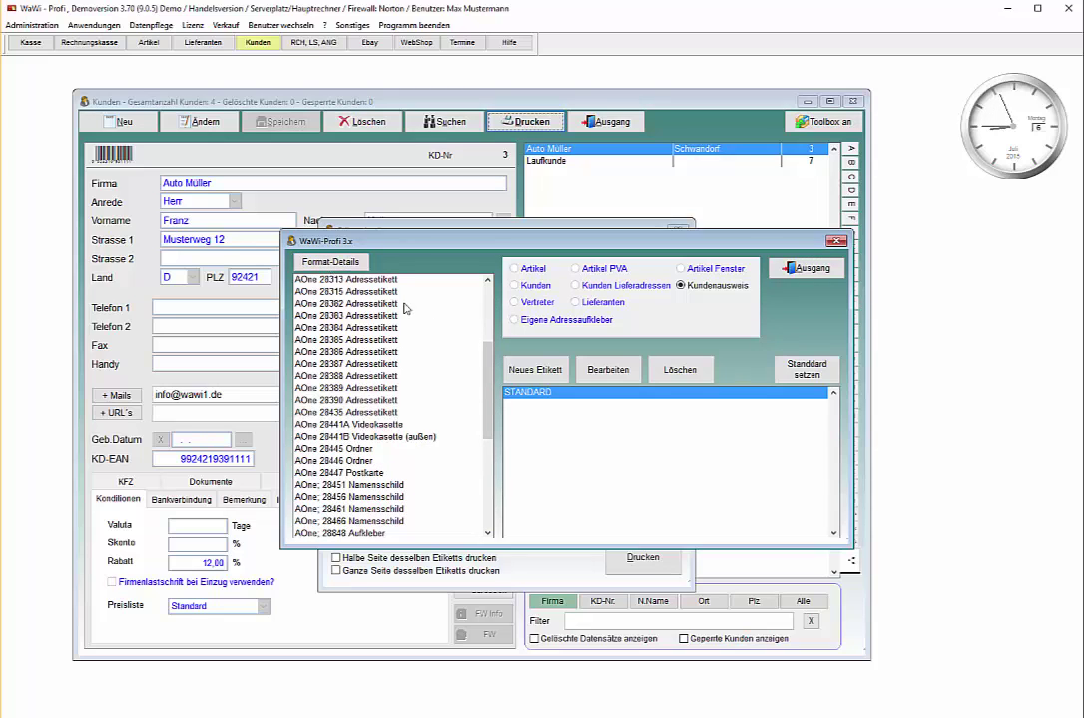
{"action": "left_click", "coordinate": [474, 364]}
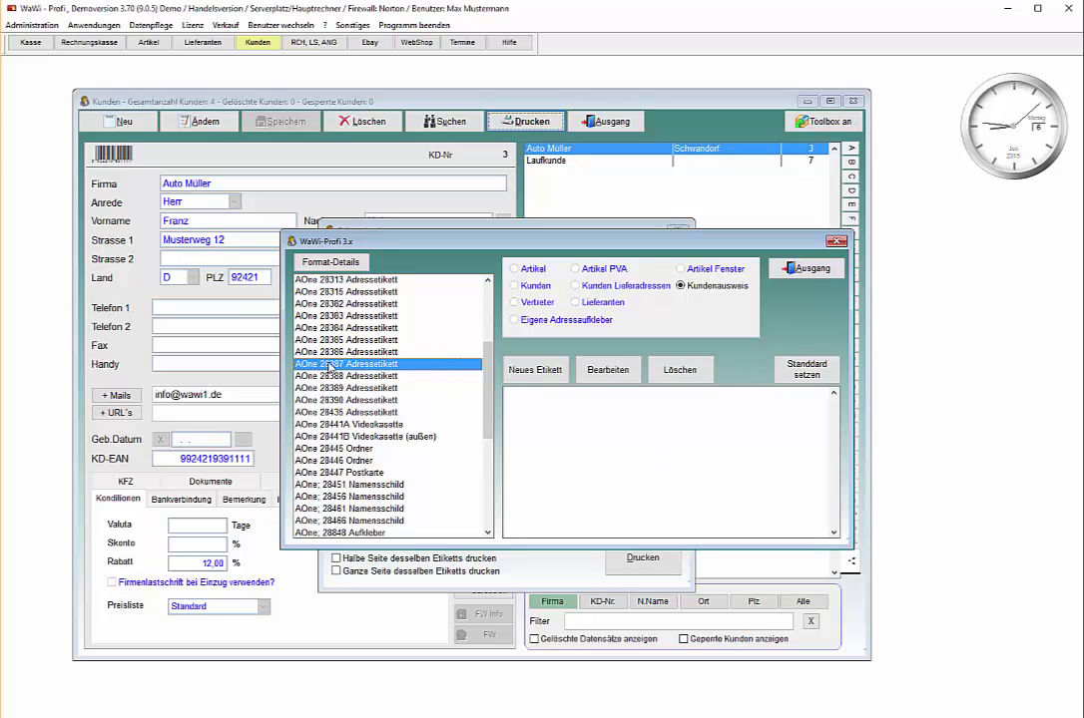
{"action": "left_click", "coordinate": [334, 449]}
{"action": "left_click", "coordinate": [319, 461]}
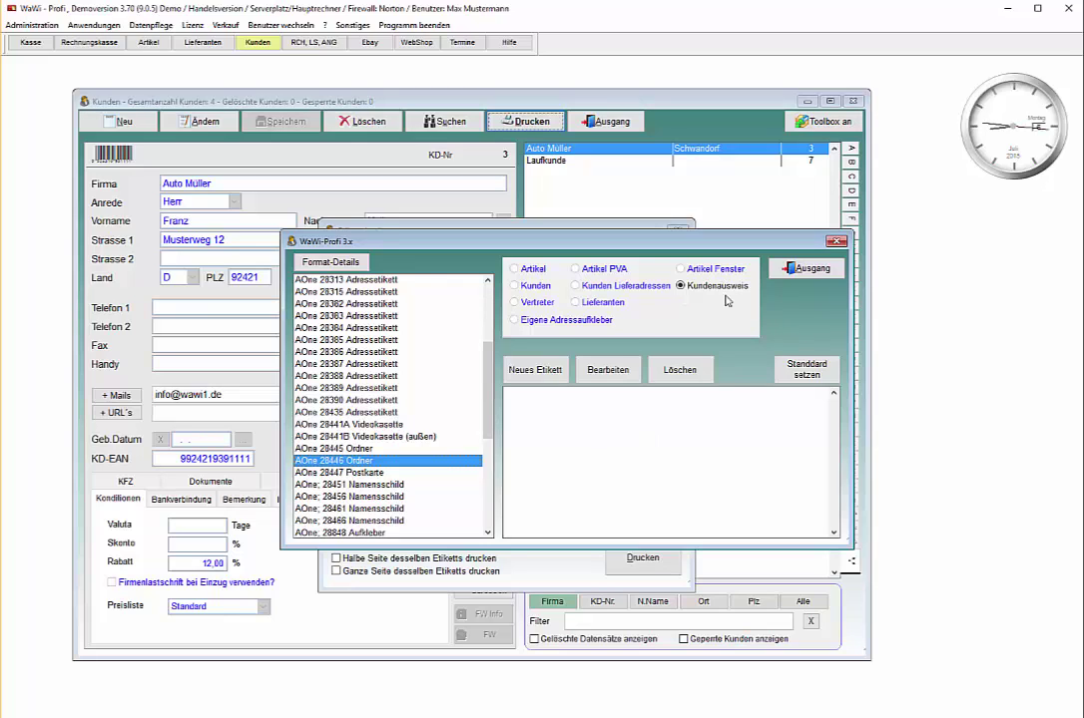
{"action": "left_click", "coordinate": [639, 559]}
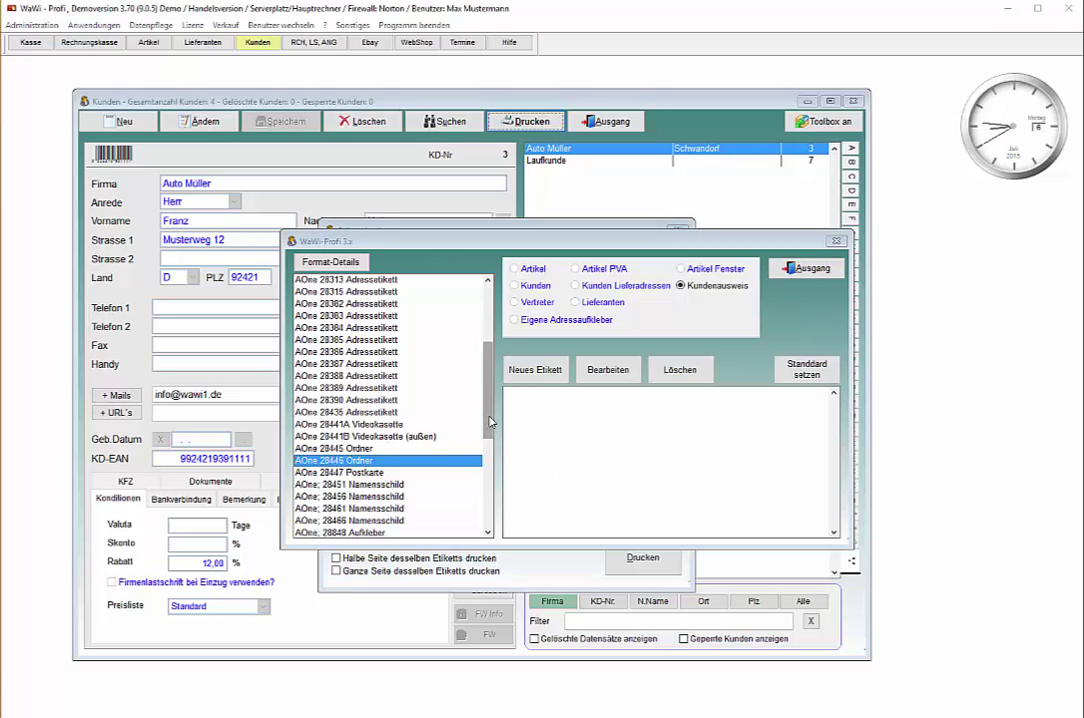
{"action": "left_click_drag", "start_coordinate": [487, 422], "coordinate": [491, 482]}
{"action": "scroll", "coordinate": [419, 407], "scroll_direction": "up", "scroll_amount": 2}
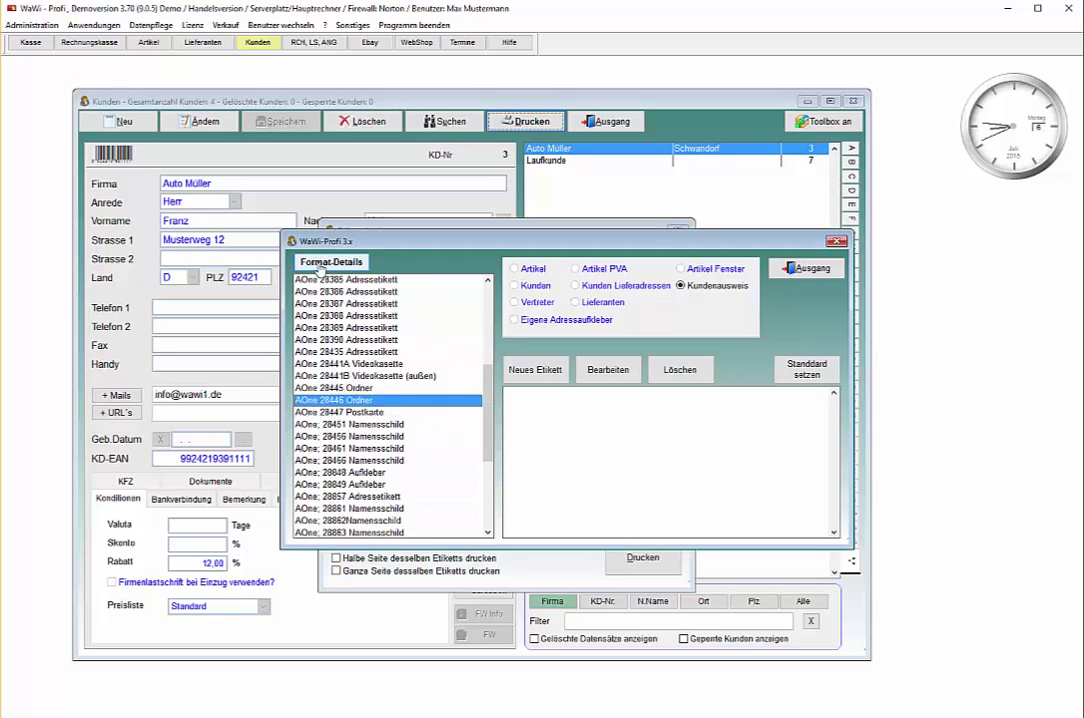
Step: Open the format details and start a new label definition named K1
{"action": "left_click", "coordinate": [322, 263]}
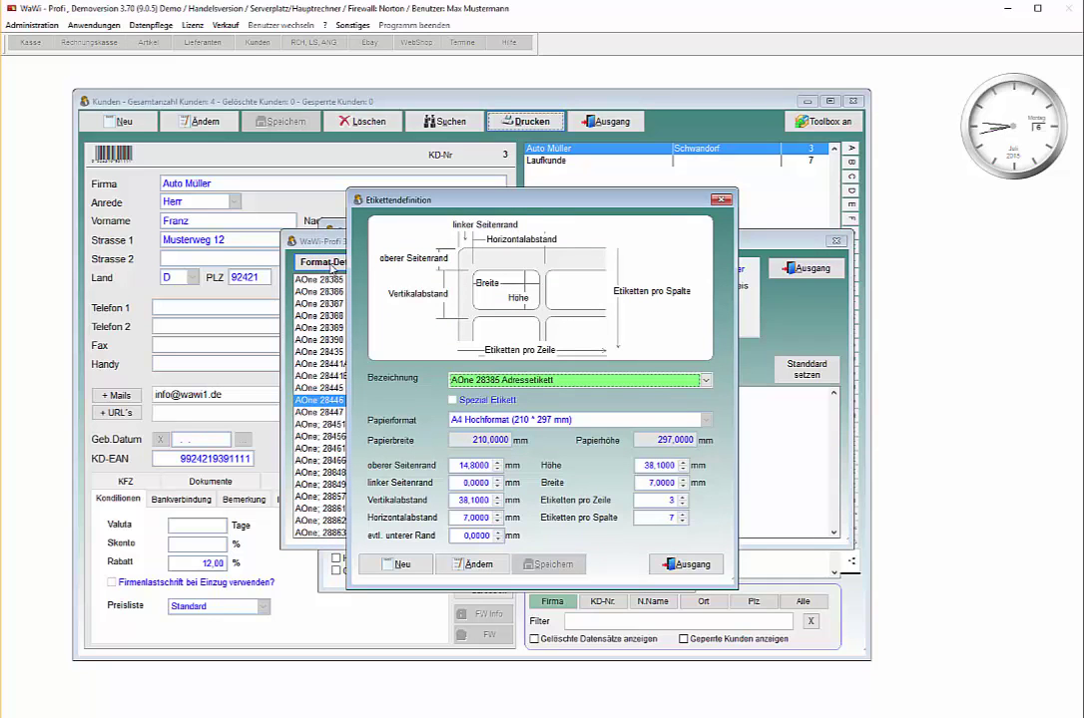
{"action": "left_click", "coordinate": [469, 380]}
{"action": "left_click", "coordinate": [462, 469]}
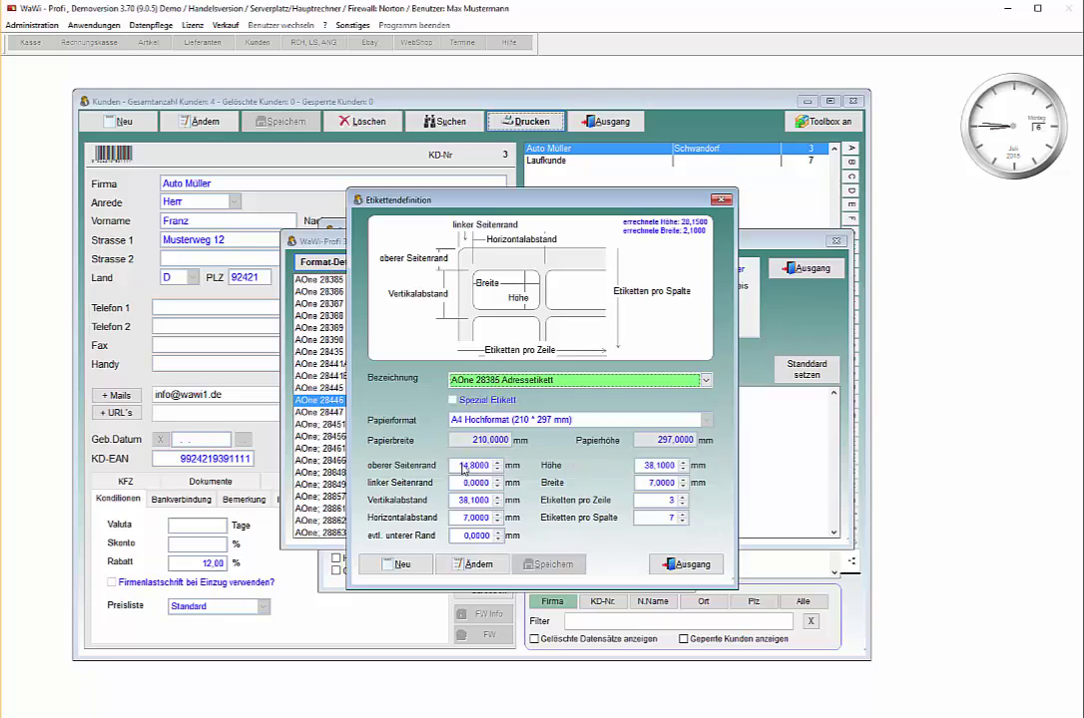
{"action": "left_click", "coordinate": [399, 564]}
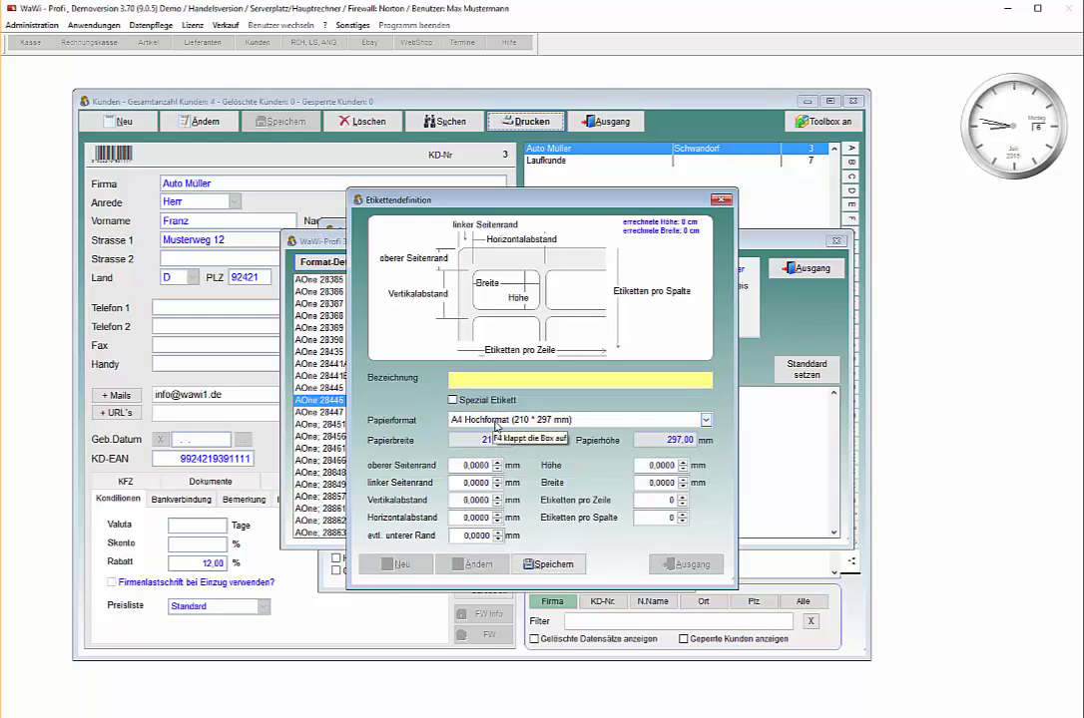
{"action": "type", "text": "A"}
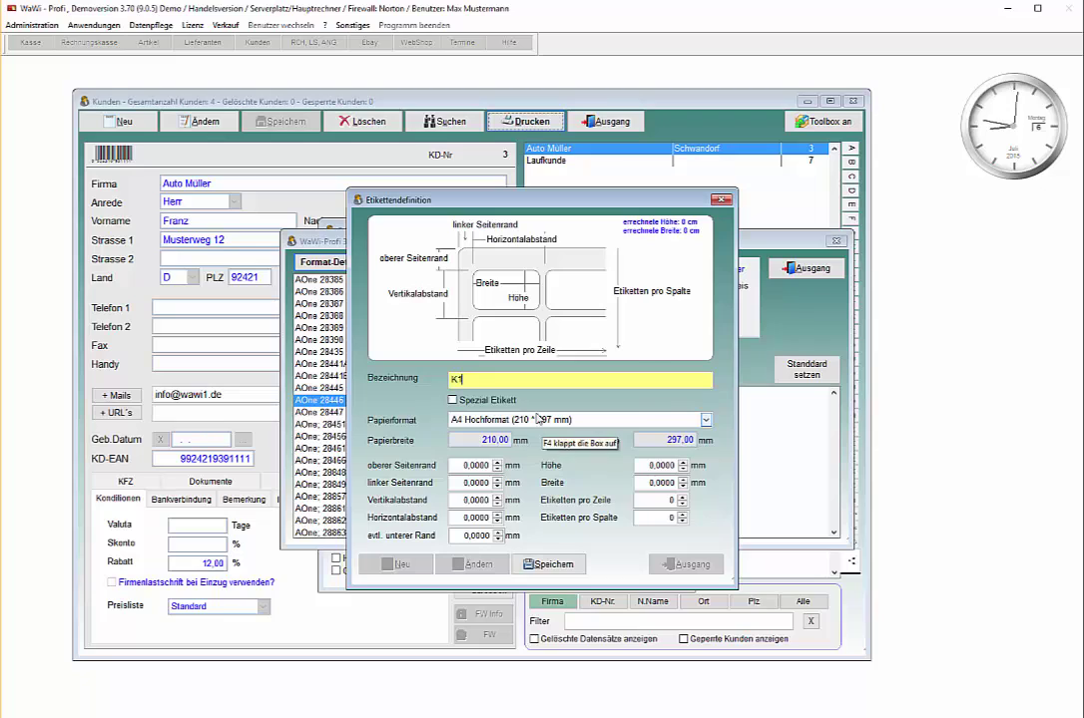
Step: Mark the K1 label definition as Spezial Etikett and choose the paper format Endlos
{"action": "left_click", "coordinate": [479, 403]}
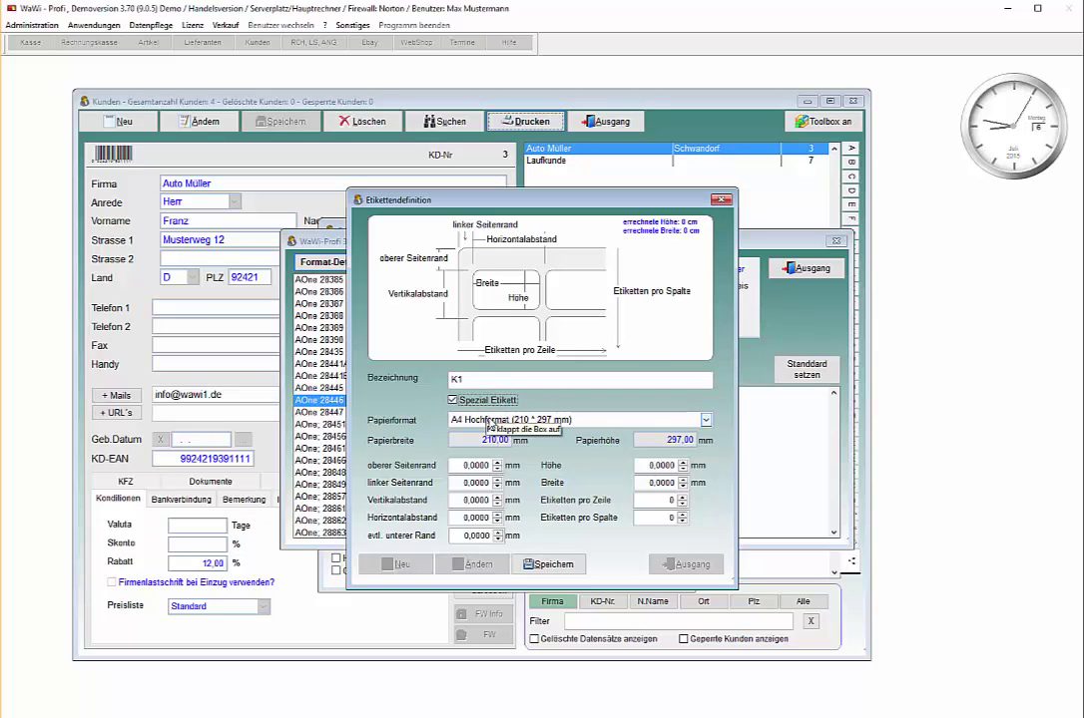
{"action": "left_click", "coordinate": [531, 420]}
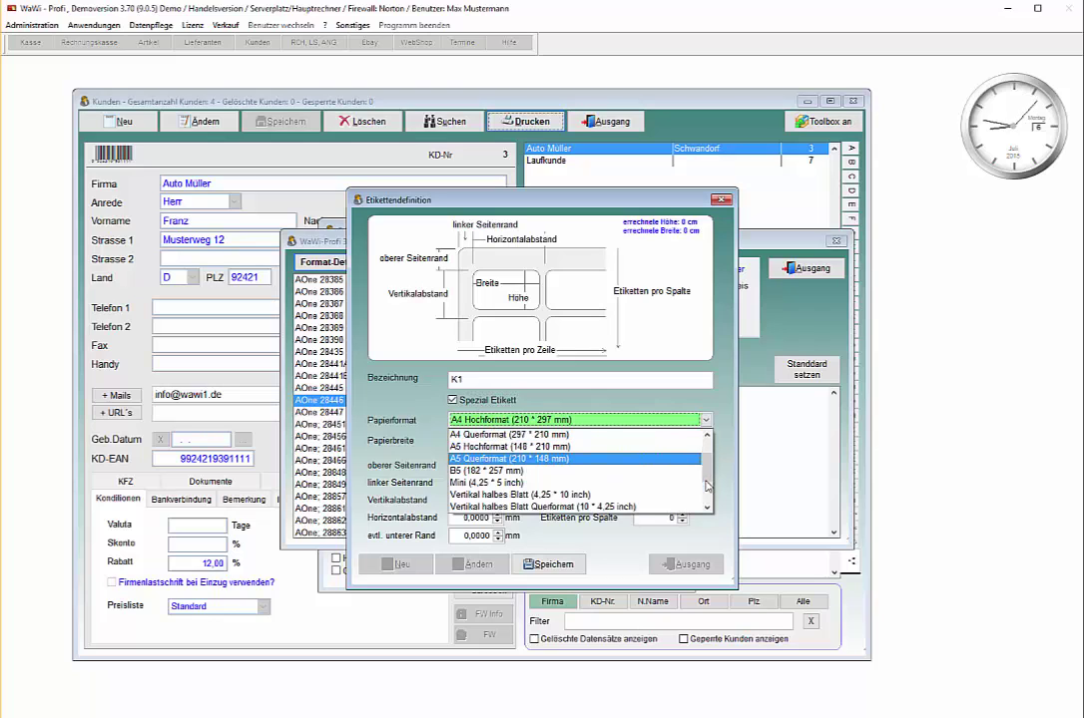
{"action": "scroll", "coordinate": [619, 489], "scroll_direction": "down", "scroll_amount": 2}
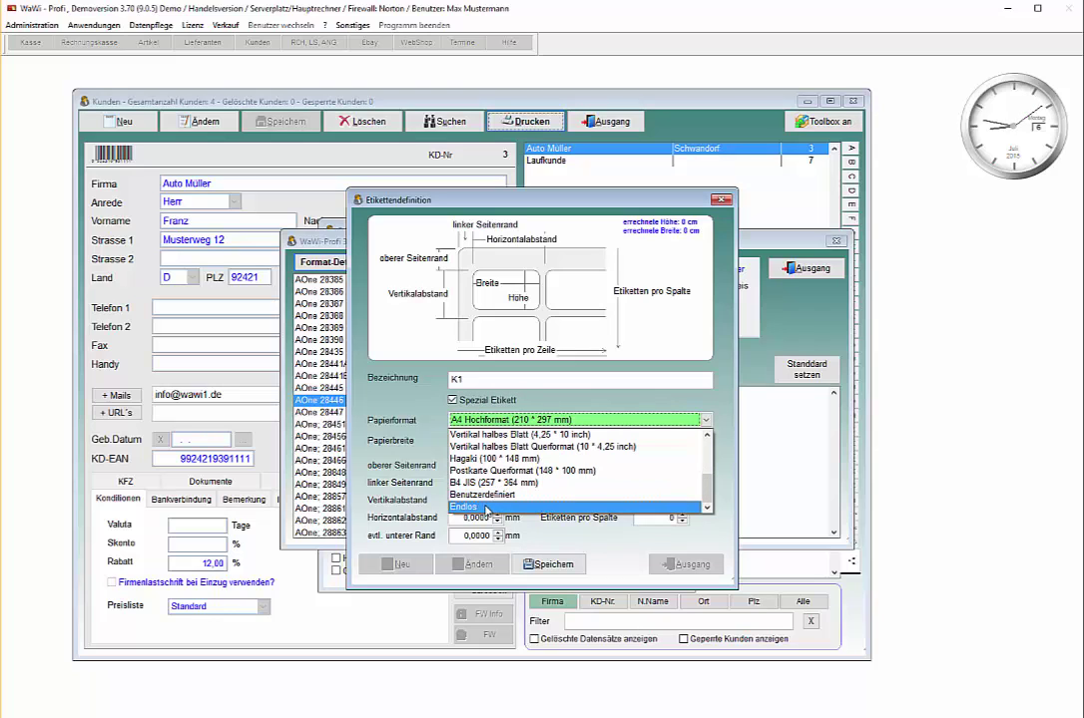
{"action": "left_click", "coordinate": [486, 508]}
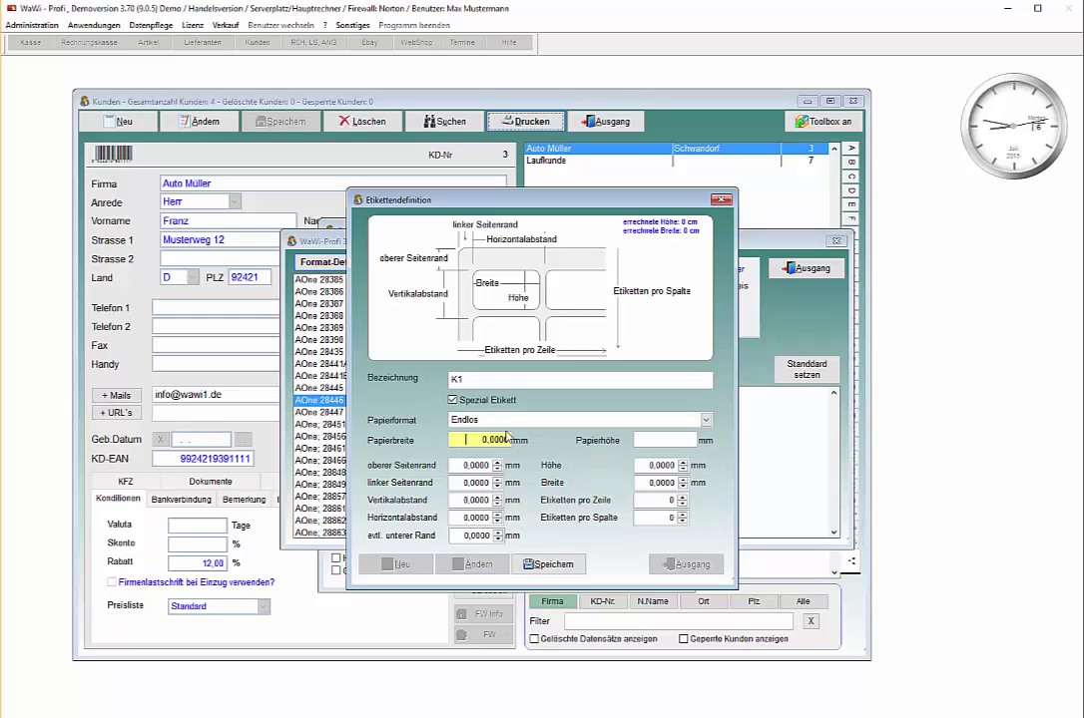
Step: Set the paper width to 76 mm and height to 51 mm, with one label per row and one per column
{"action": "type", "text": "75"}
{"action": "key", "text": "Tab"}
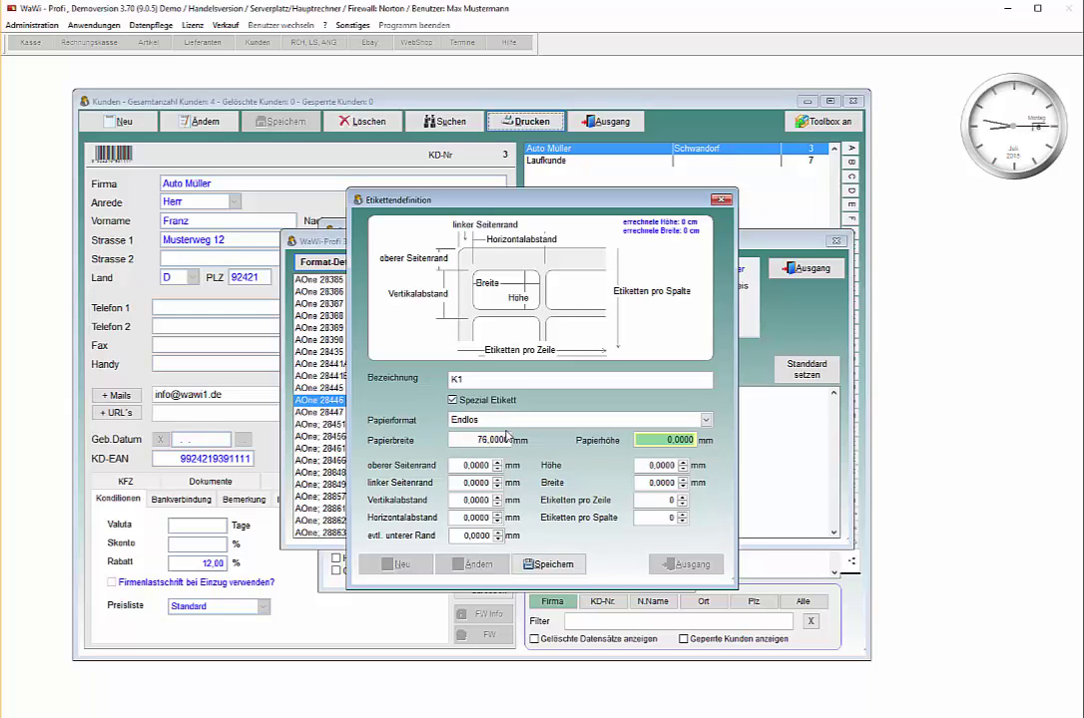
{"action": "type", "text": "51 ,"}
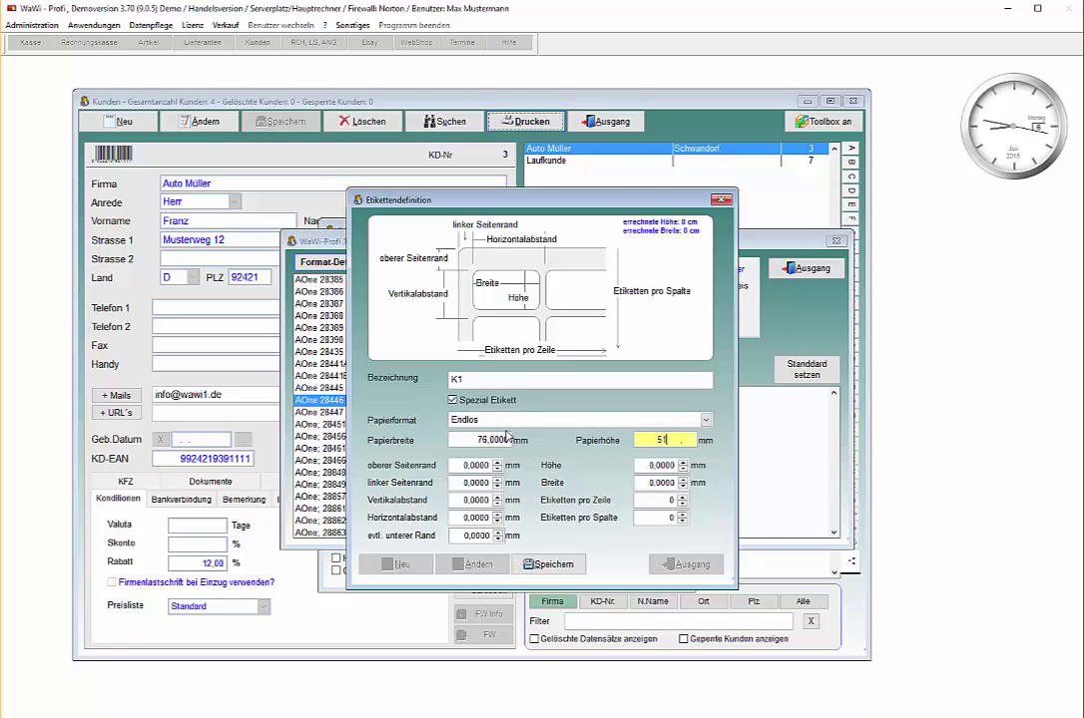
{"action": "key", "text": "Tab"}
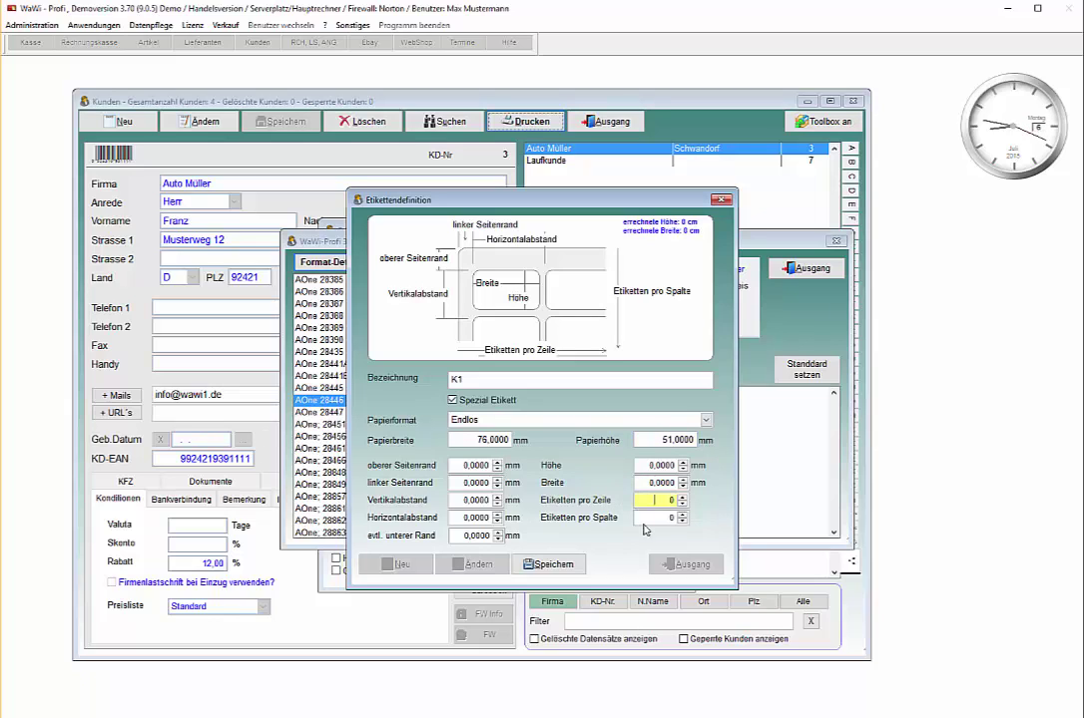
{"action": "type", "text": "1"}
{"action": "left_click", "coordinate": [680, 515]}
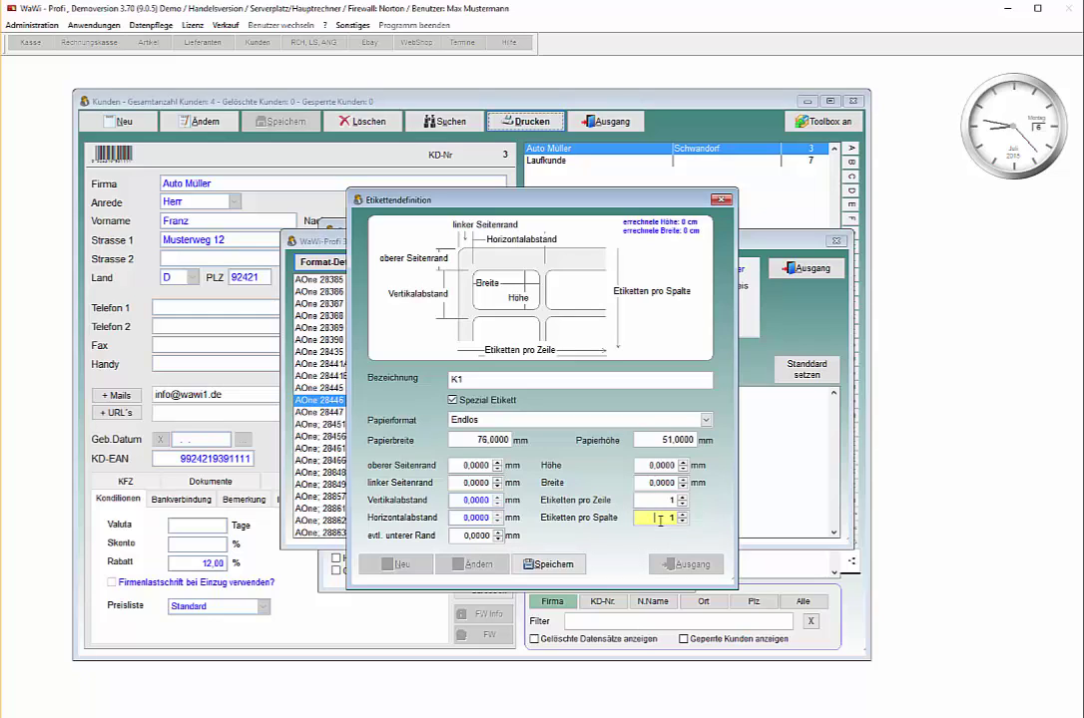
Step: Set the label's own height to 51 mm and width to 76 mm
{"action": "left_click", "coordinate": [639, 466]}
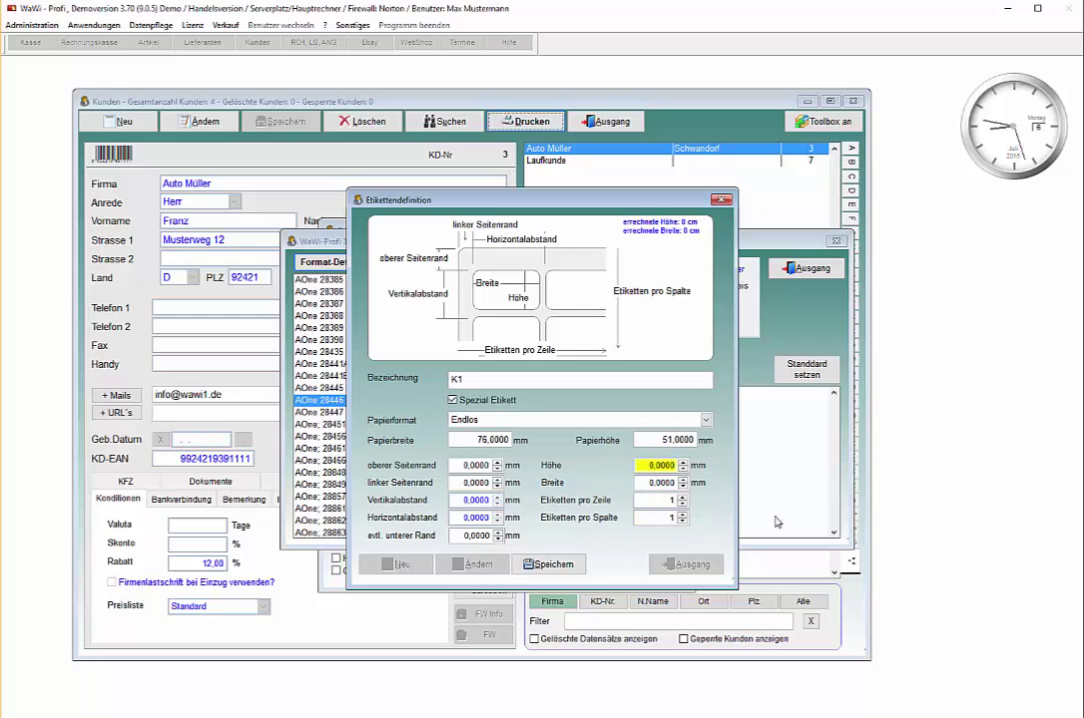
{"action": "type", "text": "5,"}
{"action": "type", "text": "0"}
{"action": "type", "text": "1,"}
{"action": "left_click", "coordinate": [667, 486]}
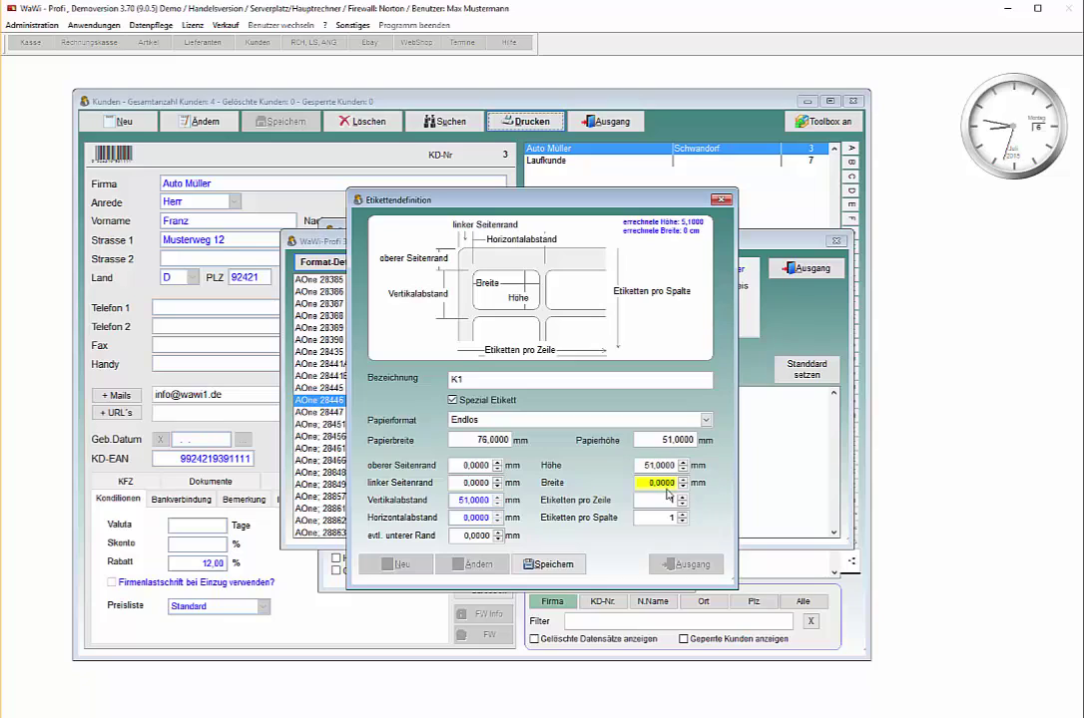
{"action": "type", "text": "76,"}
{"action": "key", "text": "Tab"}
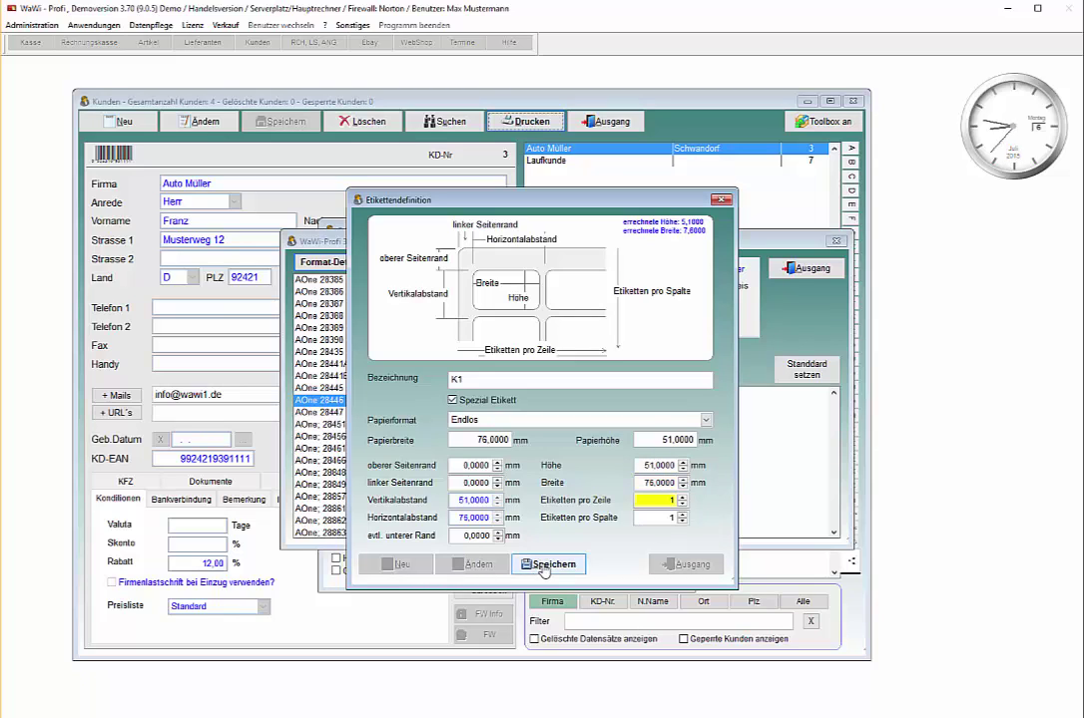
Step: Save K1 as a new label definition and leave the definition window
{"action": "left_click", "coordinate": [540, 566]}
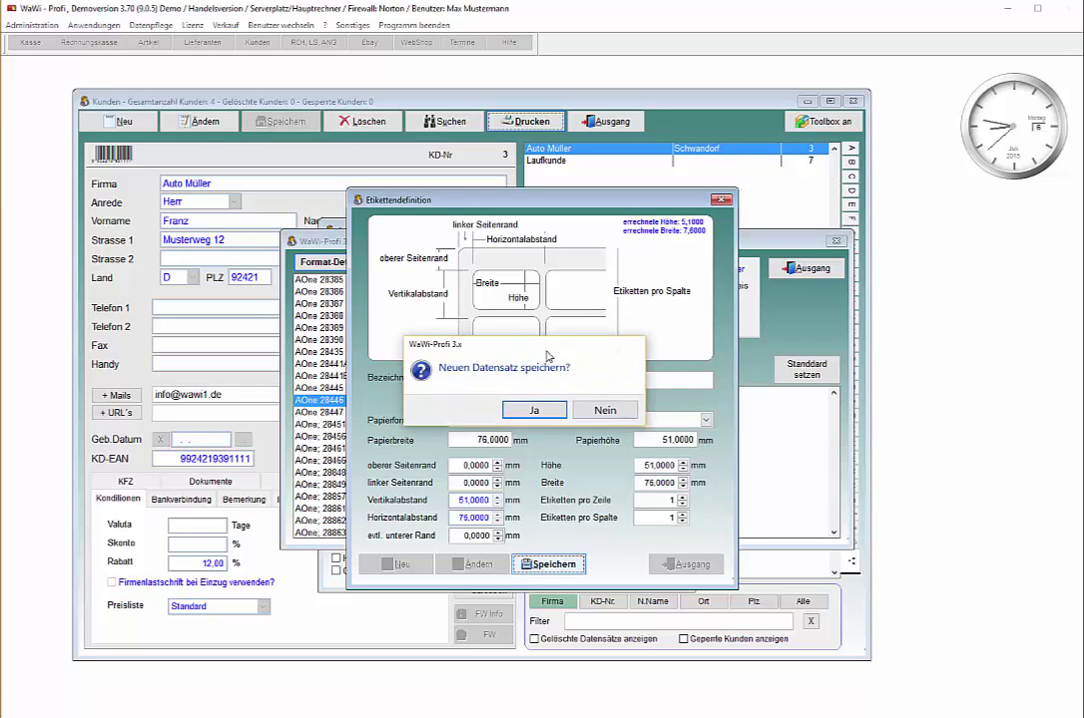
{"action": "left_click", "coordinate": [550, 401]}
{"action": "left_click", "coordinate": [429, 612]}
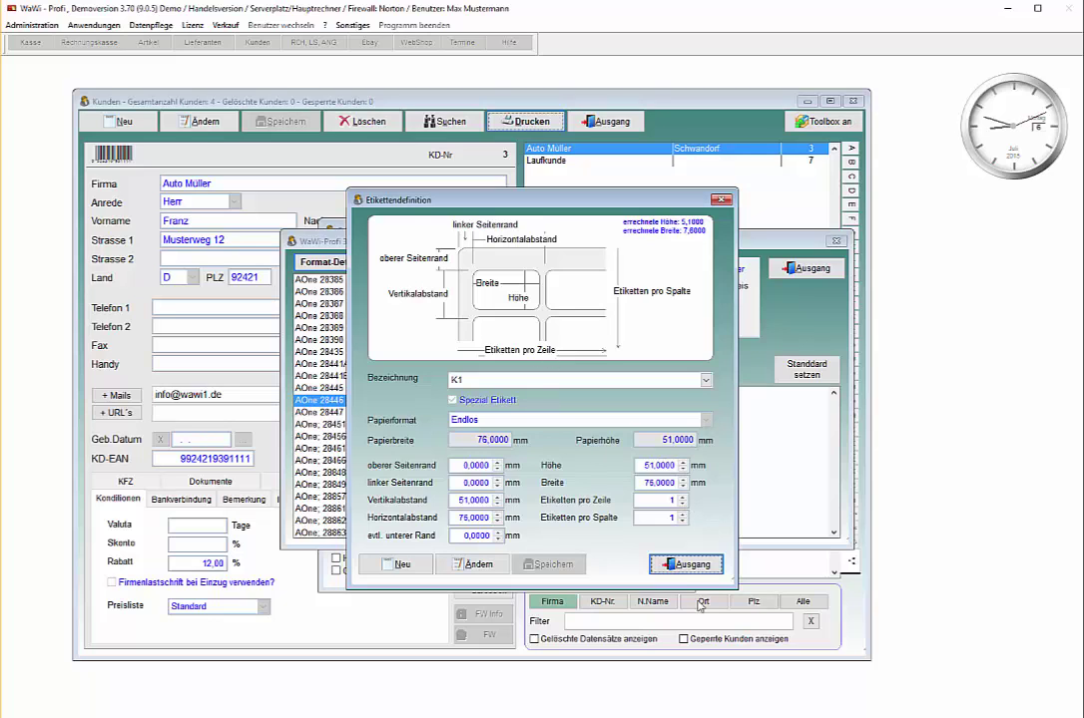
{"action": "left_click", "coordinate": [690, 574]}
Step: Select the K1 format for the Kundenausweis and create a new label with the file name Standard
{"action": "scroll", "coordinate": [499, 479], "scroll_direction": "down", "scroll_amount": 5}
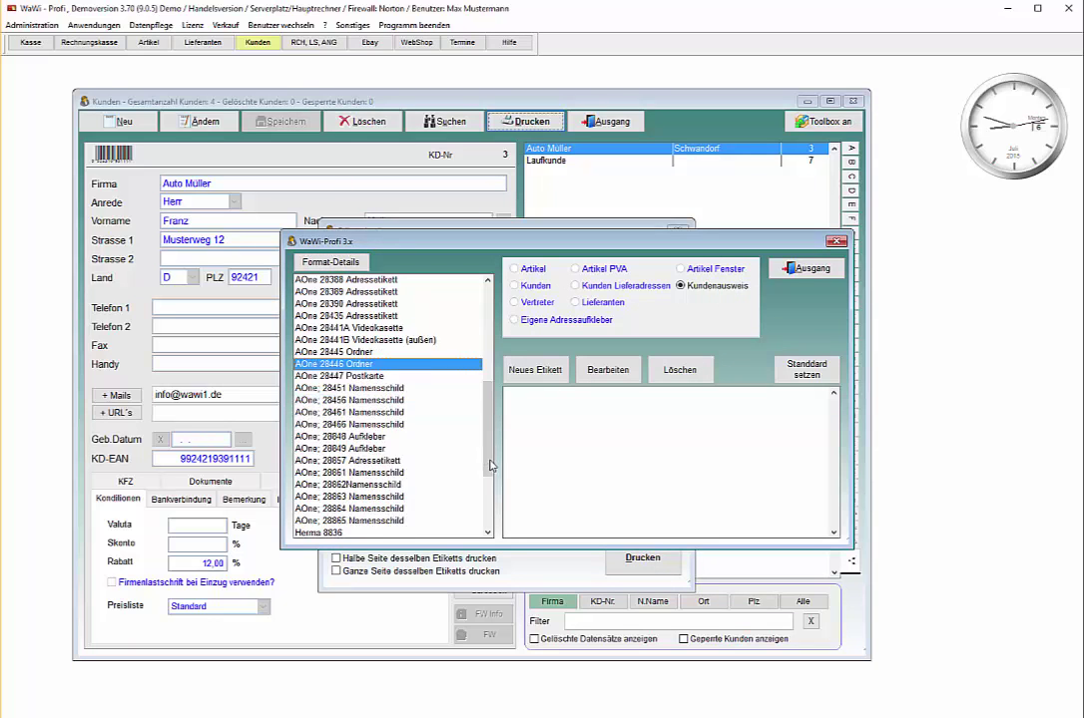
{"action": "left_click", "coordinate": [328, 450]}
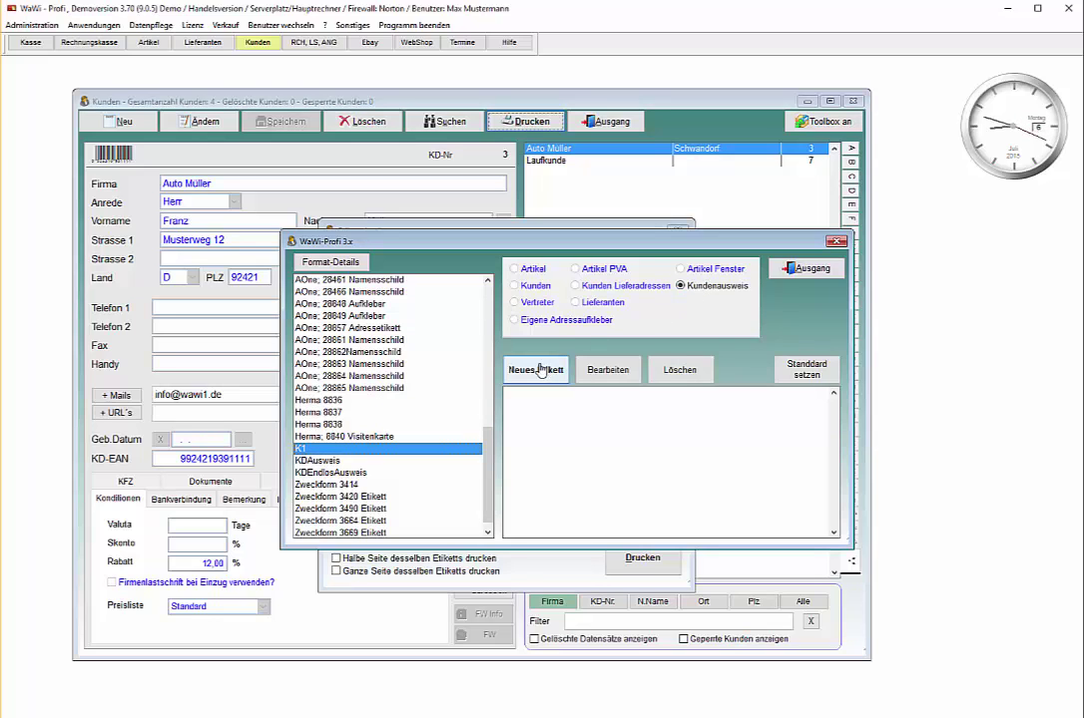
{"action": "left_click", "coordinate": [540, 371]}
{"action": "left_click", "coordinate": [451, 392]}
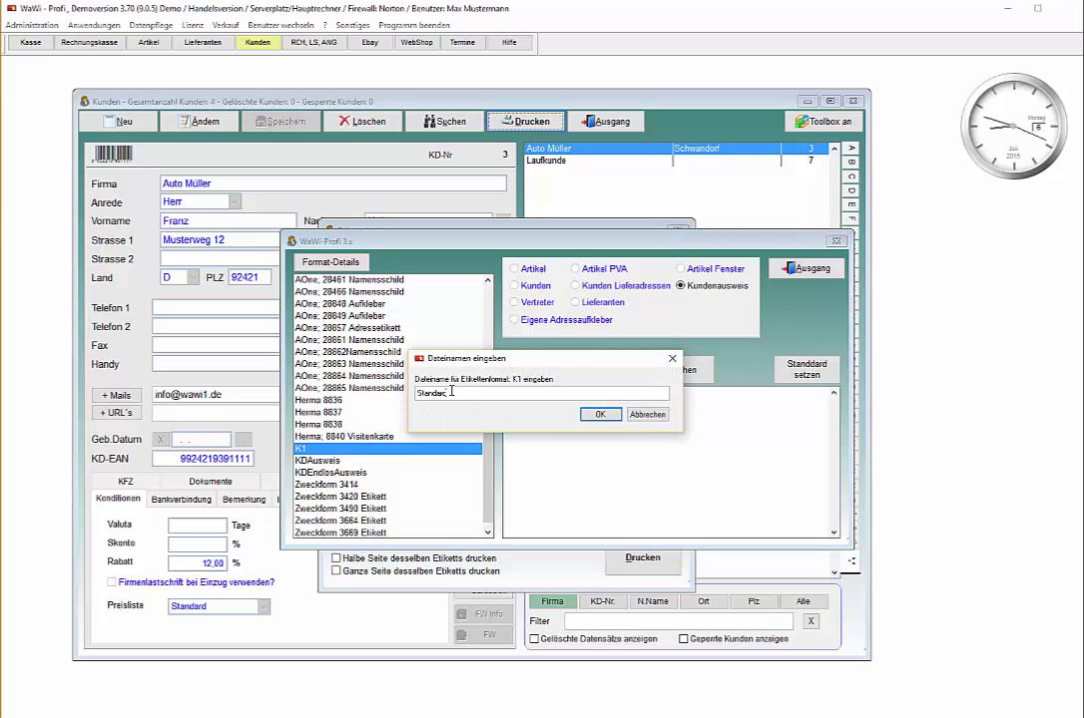
{"action": "double_click", "coordinate": [451, 392]}
{"action": "left_click", "coordinate": [600, 414]}
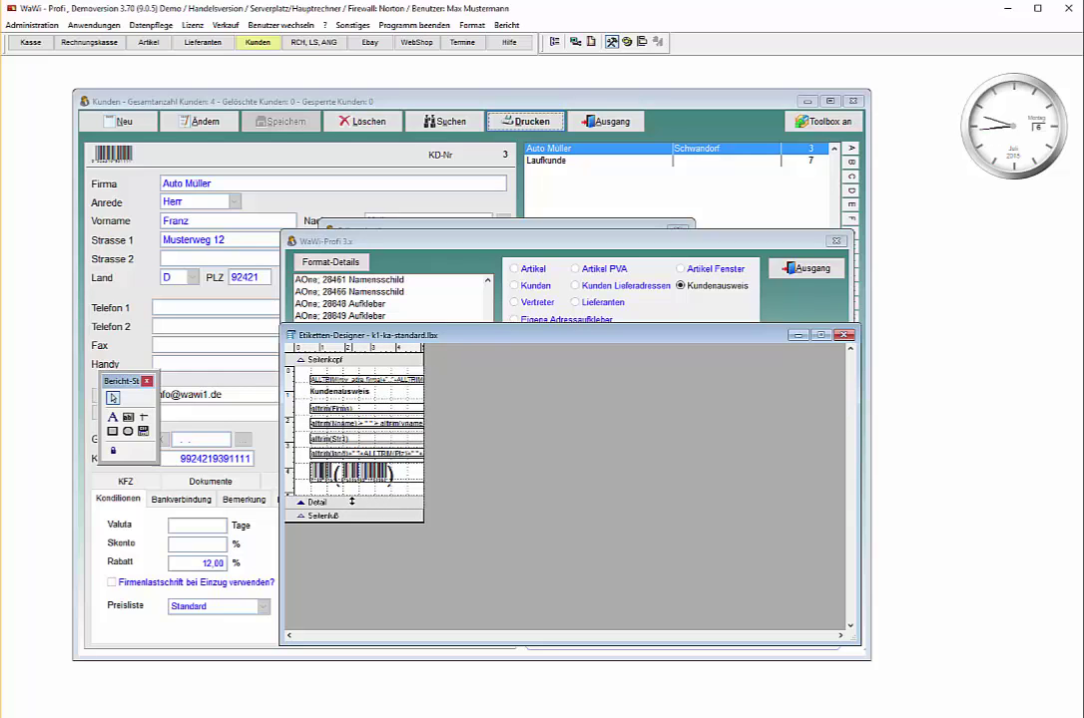
Step: Check the height settings of the label layout's Detail band and accept the dialog
{"action": "double_click", "coordinate": [351, 502]}
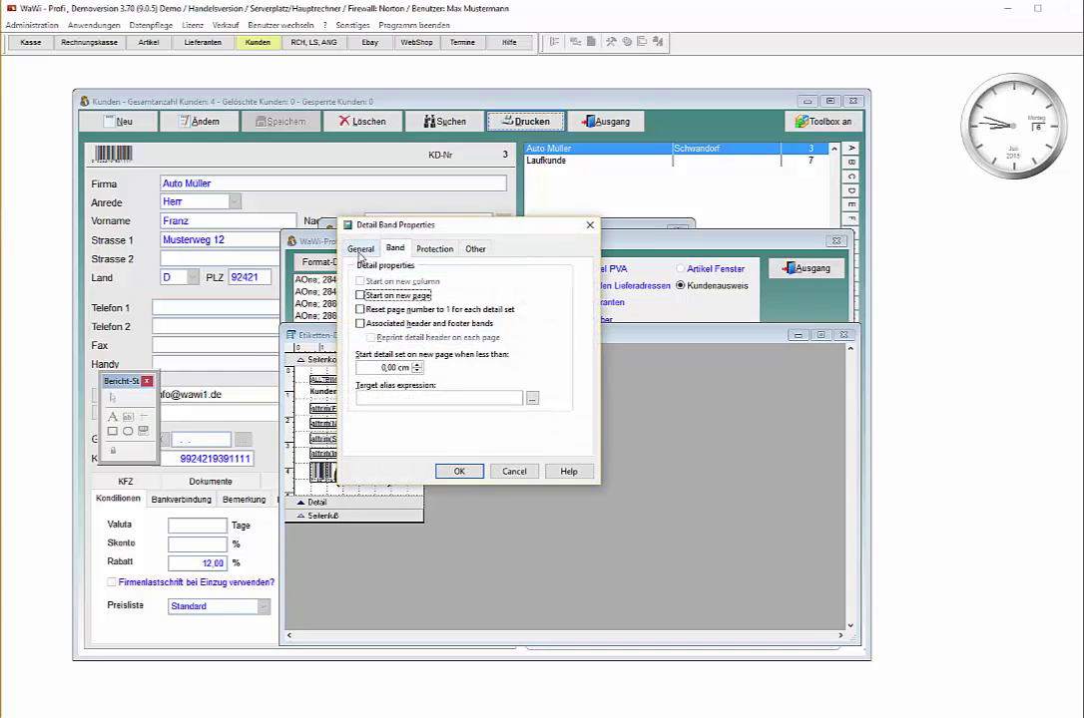
{"action": "left_click", "coordinate": [360, 249]}
{"action": "key", "text": "Tab"}
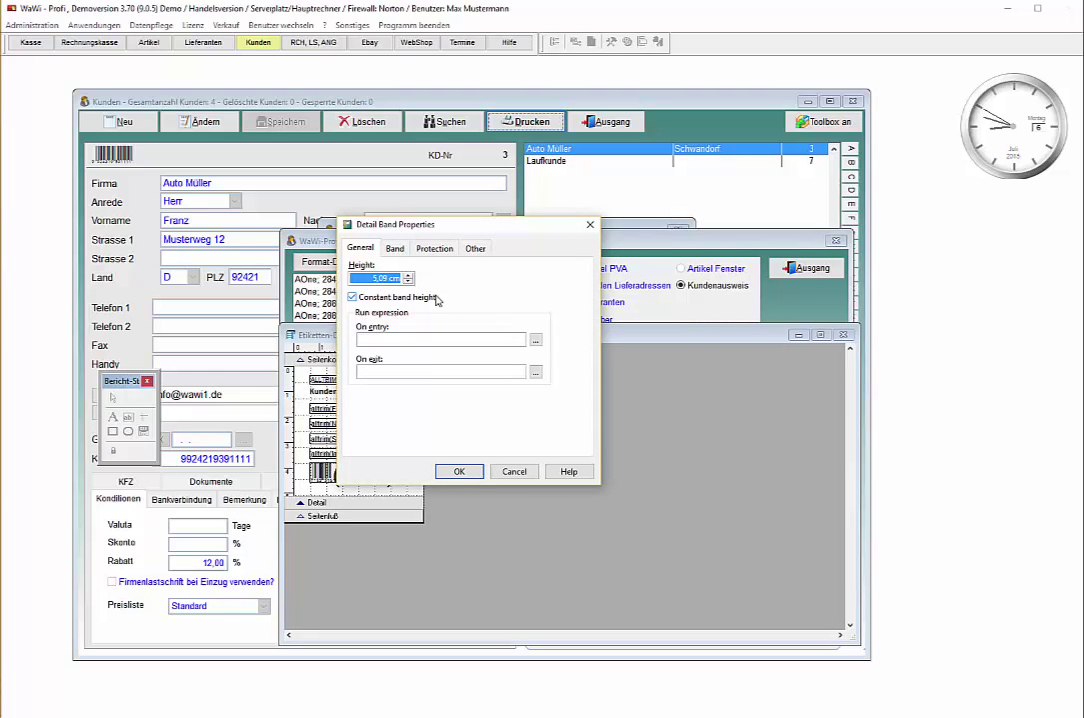
{"action": "left_click", "coordinate": [457, 471]}
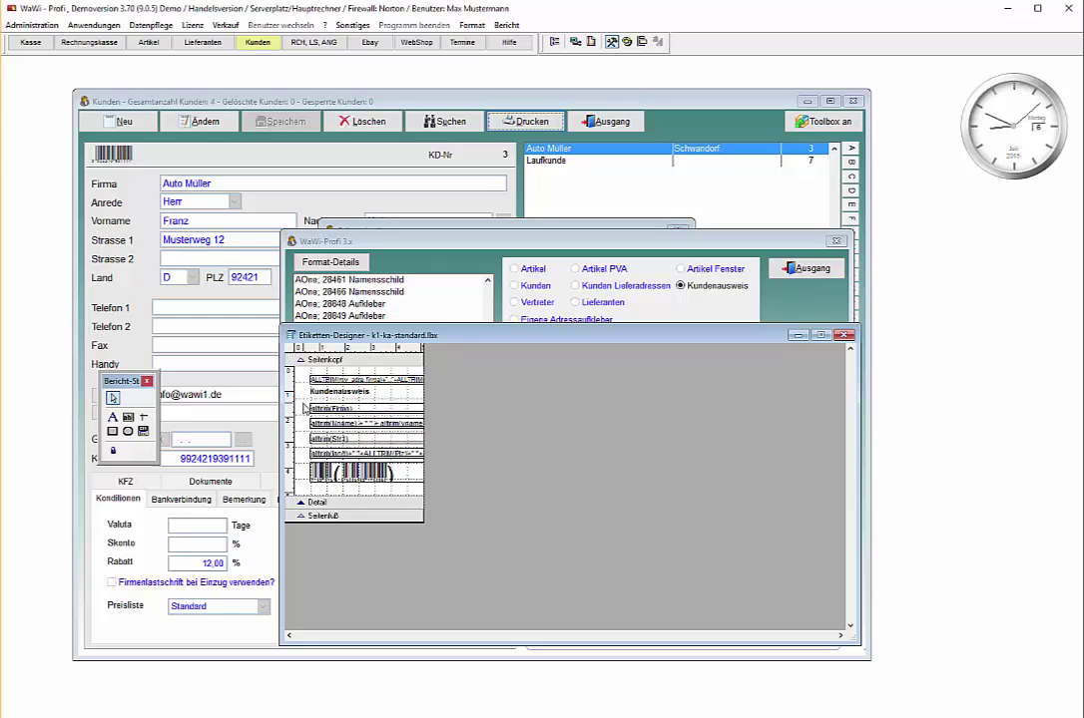
Step: Assign the ZDesigner GC420d (EPL) printer in the label's report properties and enable saving the printer environment
{"action": "right_click", "coordinate": [301, 463]}
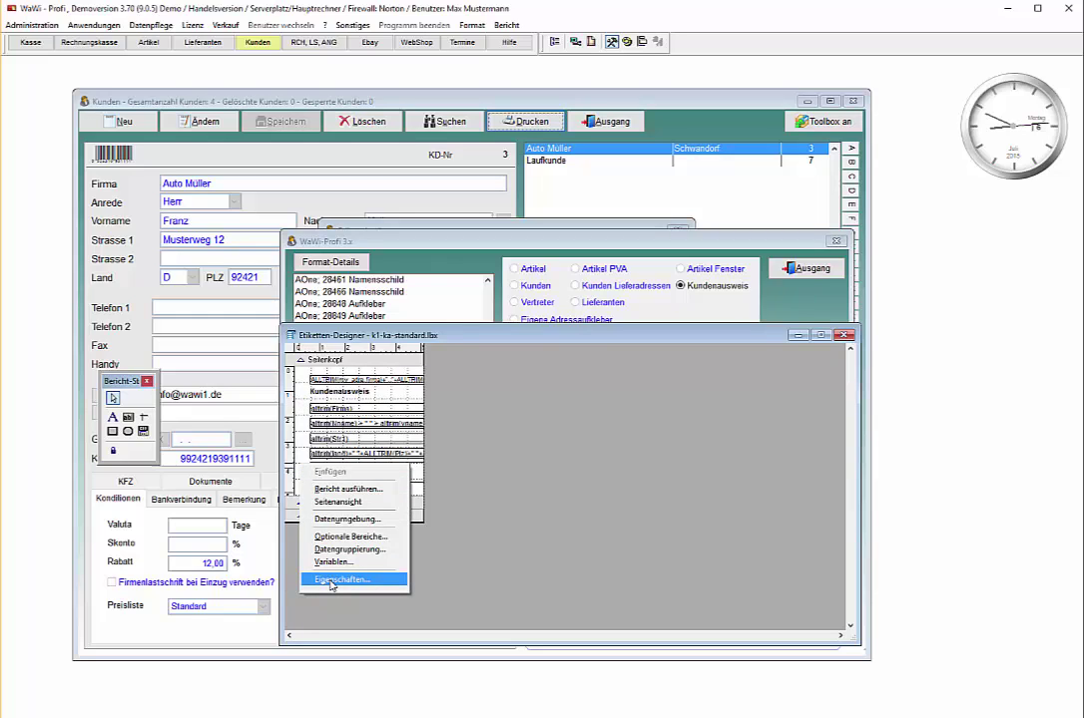
{"action": "left_click", "coordinate": [332, 582]}
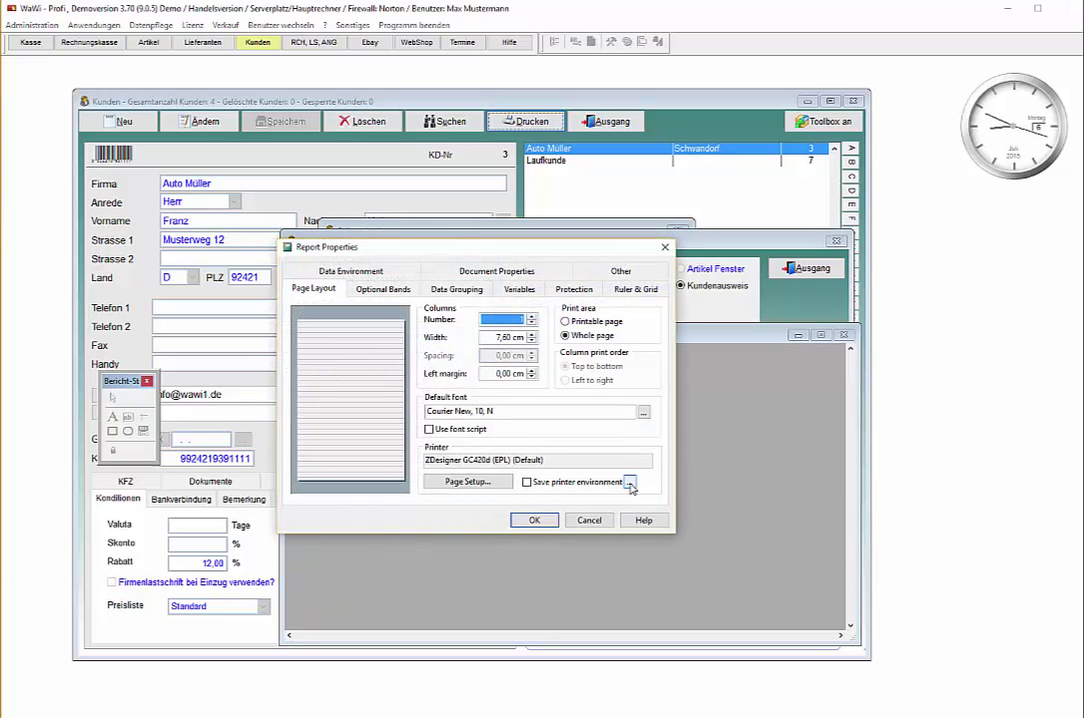
{"action": "left_click", "coordinate": [630, 484]}
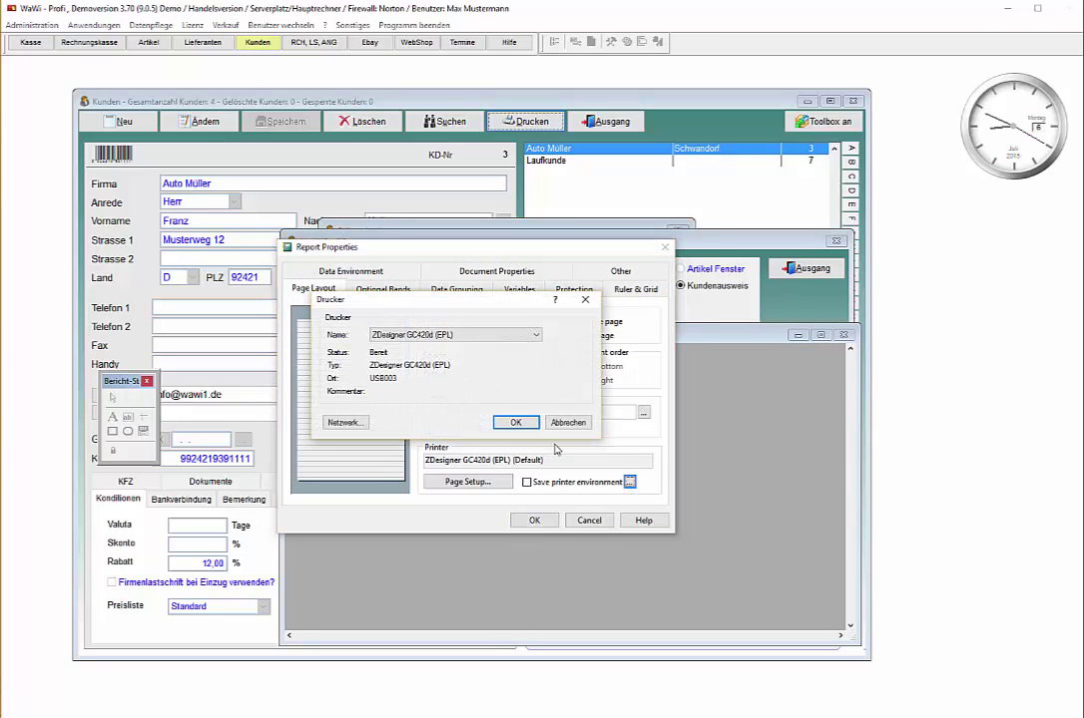
{"action": "left_click", "coordinate": [448, 337]}
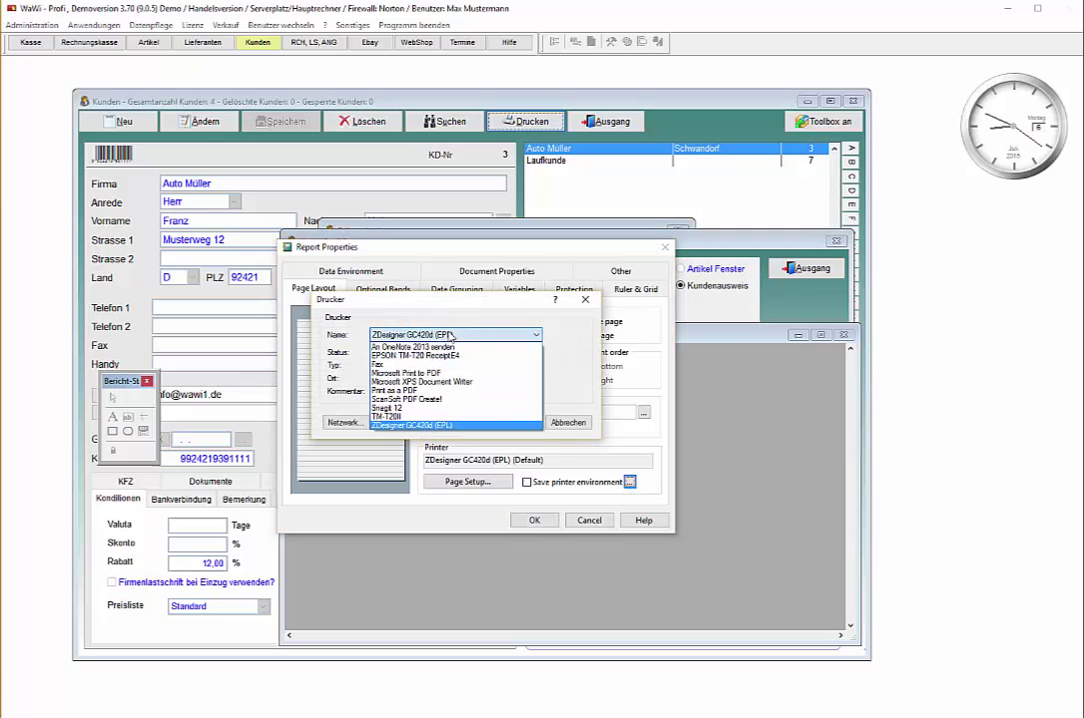
{"action": "left_click", "coordinate": [412, 427]}
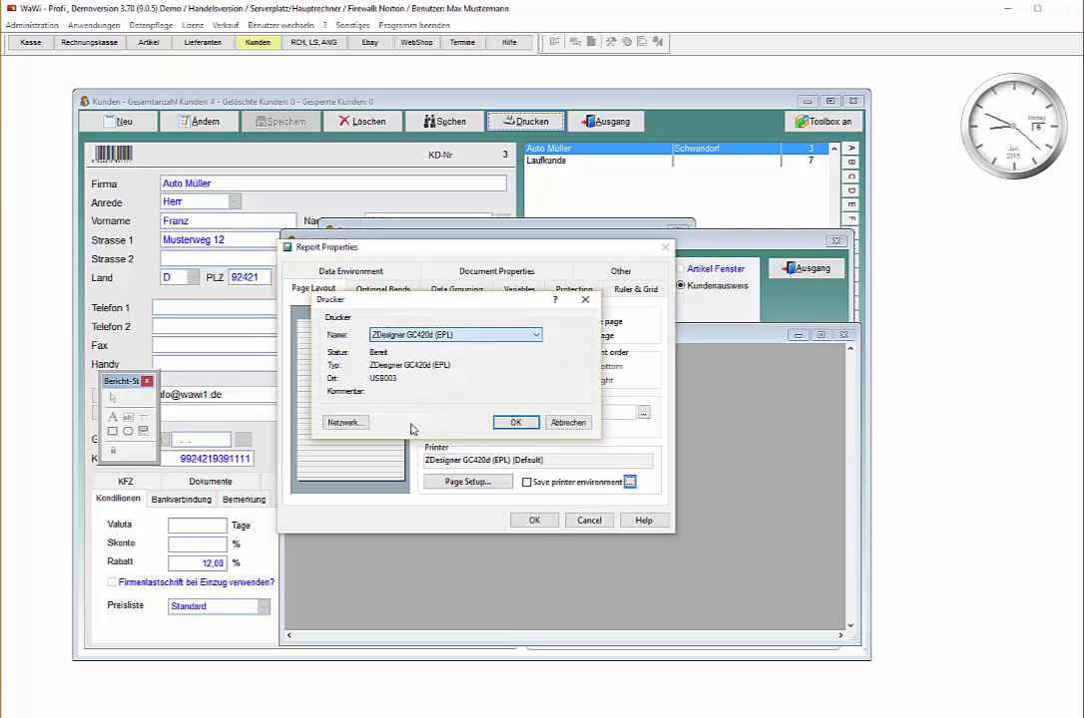
{"action": "left_click", "coordinate": [510, 424]}
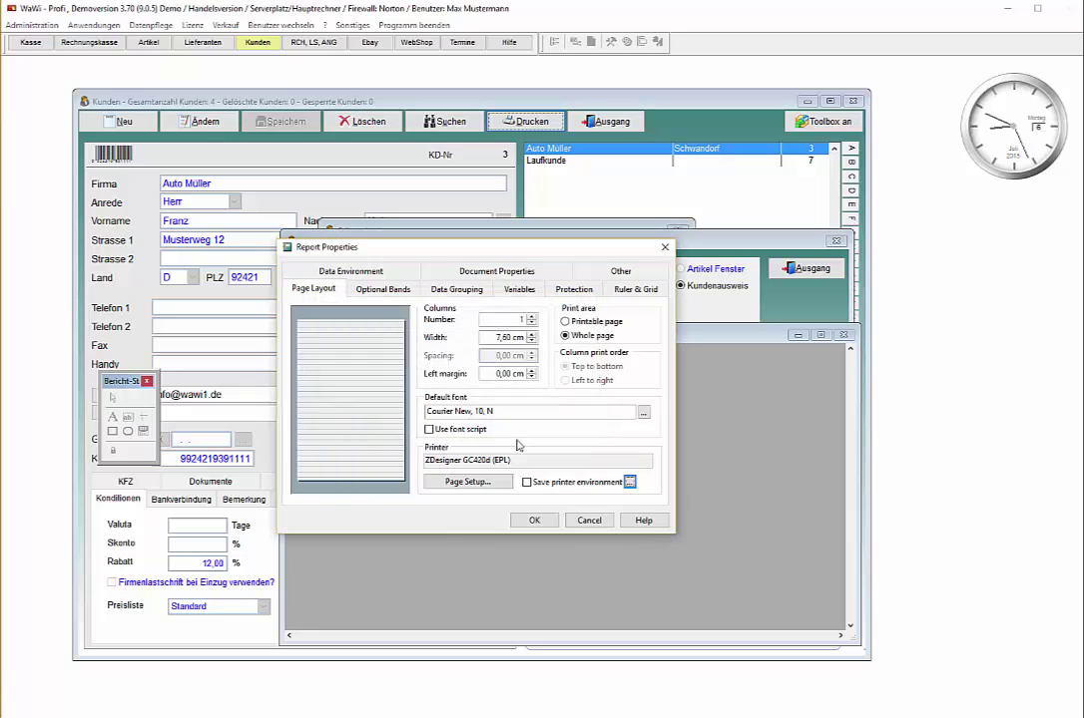
{"action": "left_click", "coordinate": [528, 484]}
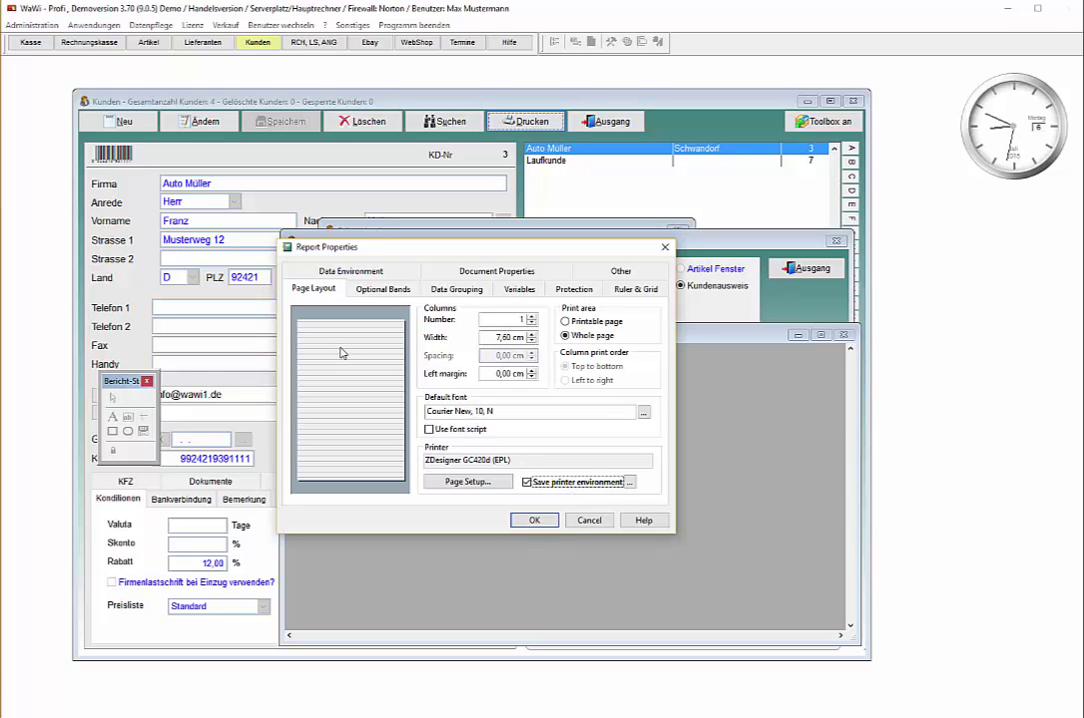
Step: Set the label's page size to 76x50 in Hochformat orientation and accept the report properties
{"action": "left_click", "coordinate": [471, 483]}
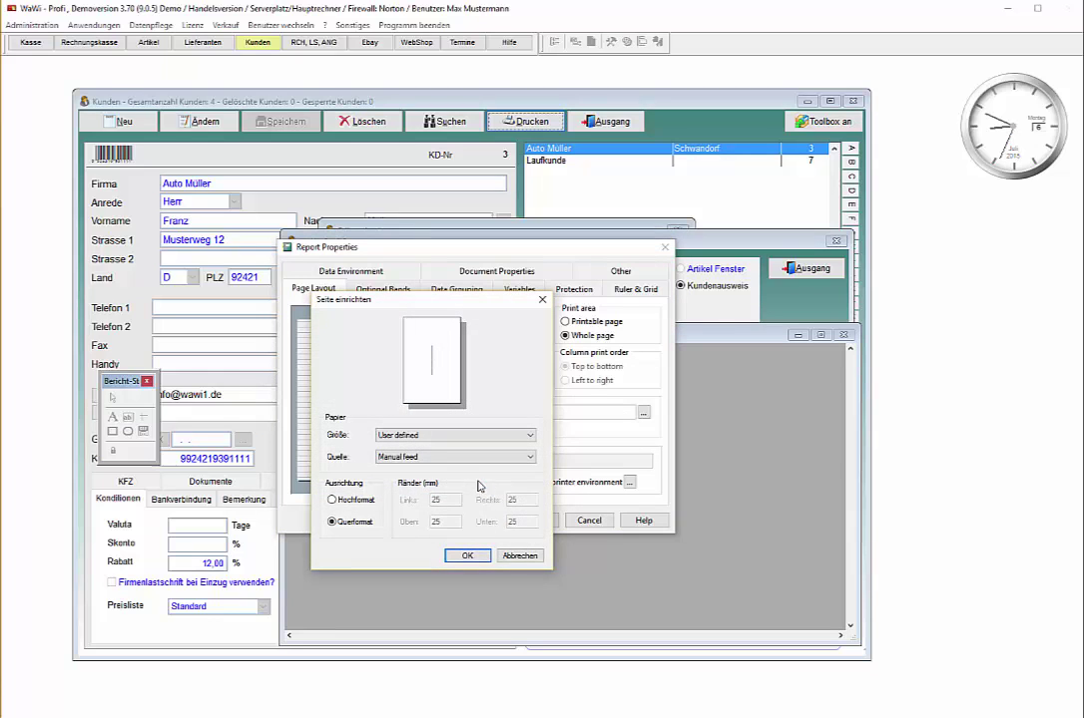
{"action": "left_click", "coordinate": [411, 435]}
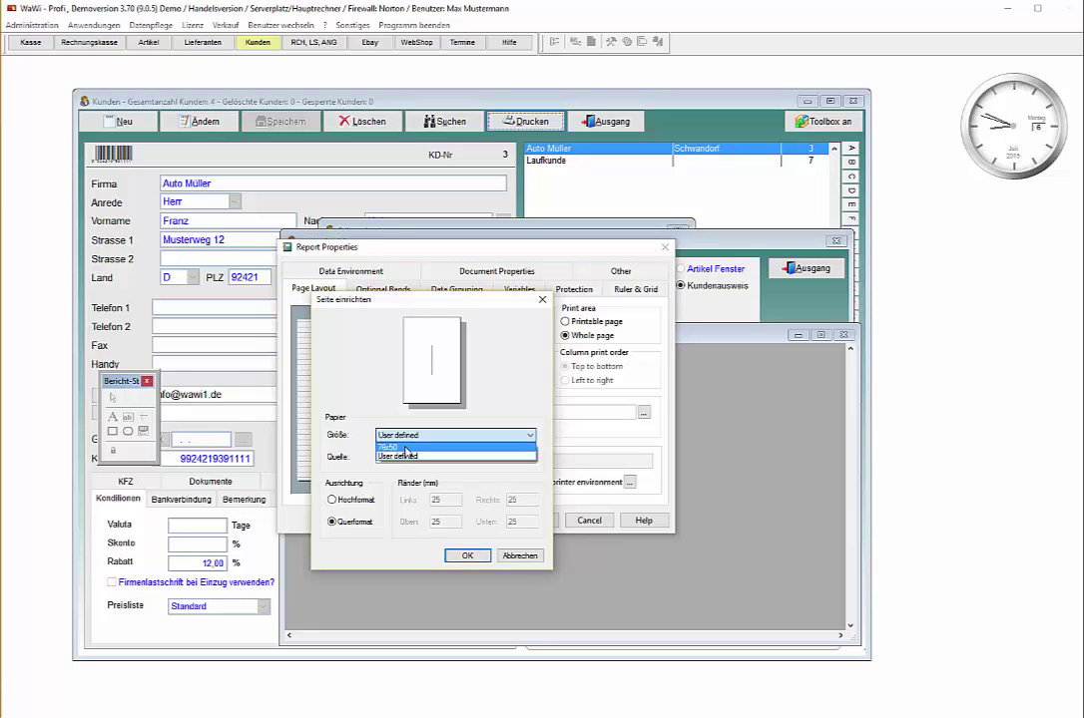
{"action": "left_click", "coordinate": [404, 447]}
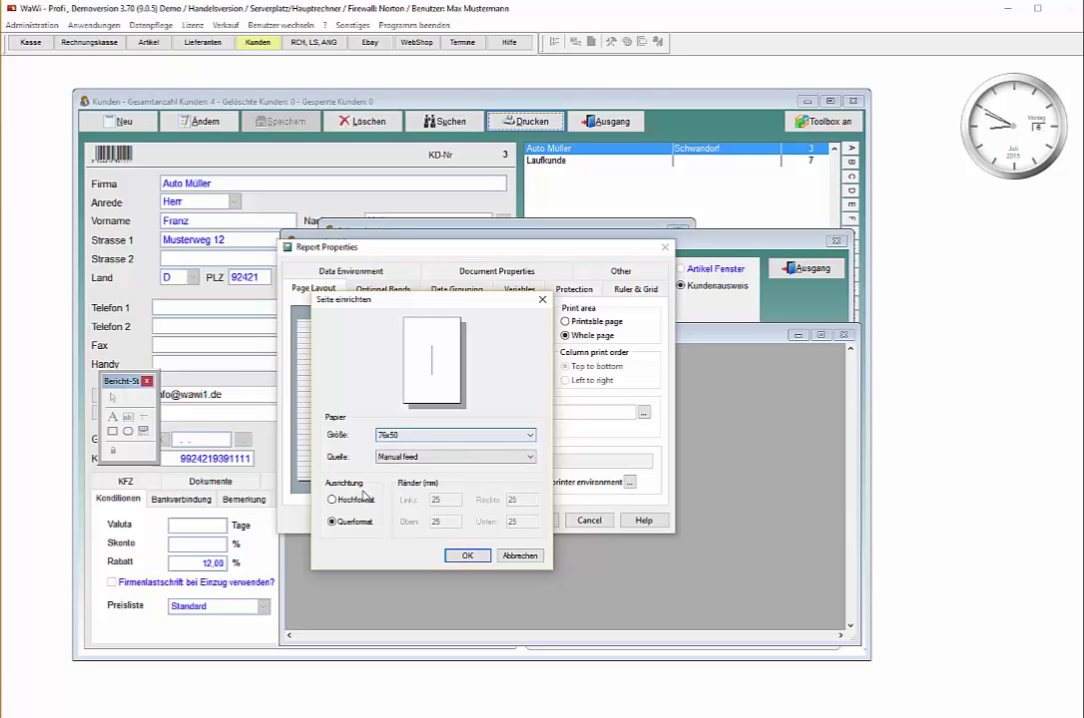
{"action": "left_click", "coordinate": [352, 500]}
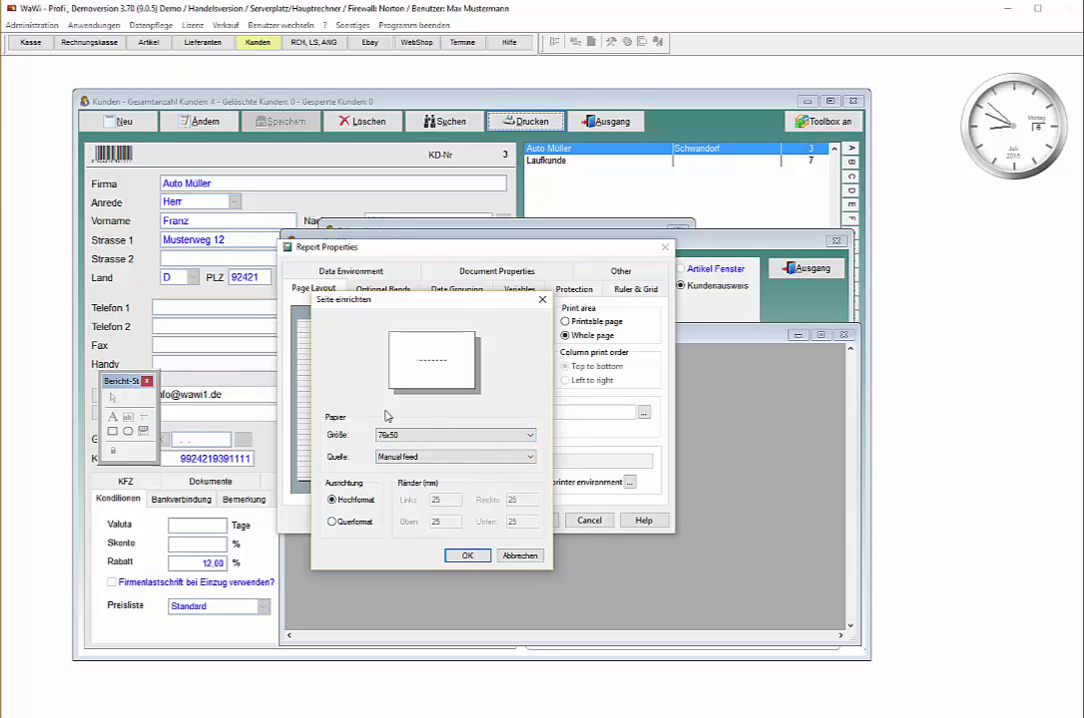
{"action": "left_click", "coordinate": [355, 523]}
{"action": "left_click", "coordinate": [344, 500]}
{"action": "left_click", "coordinate": [461, 555]}
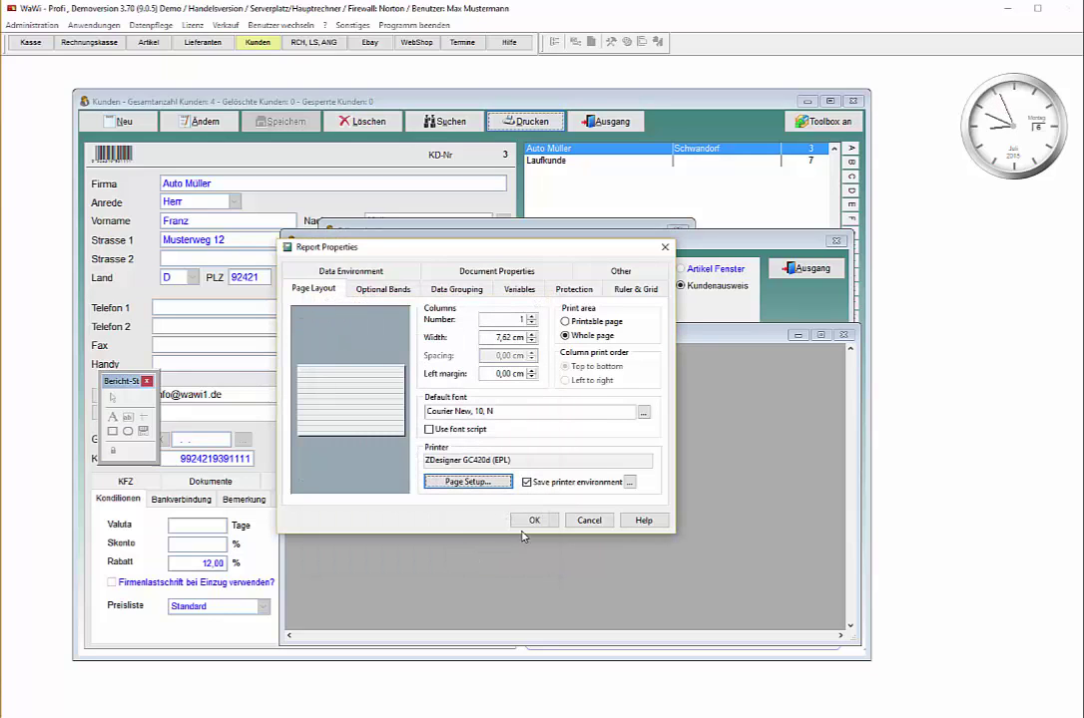
{"action": "left_click", "coordinate": [536, 521]}
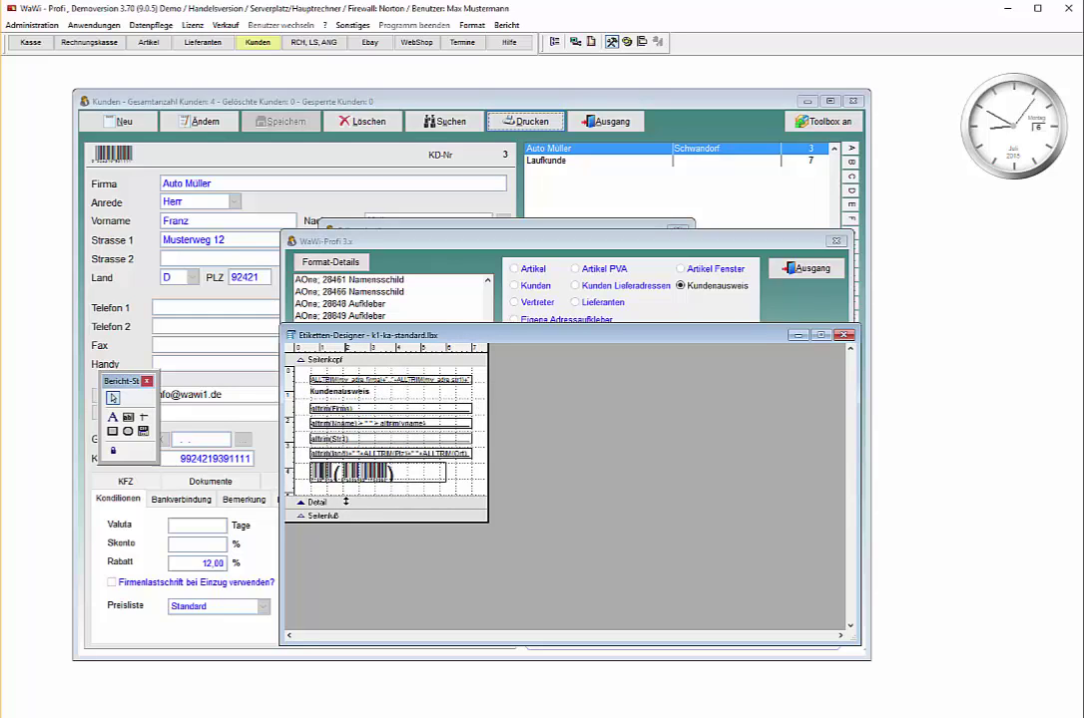
Step: Check the column width in the label's report properties and accept the dialog
{"action": "right_click", "coordinate": [470, 484]}
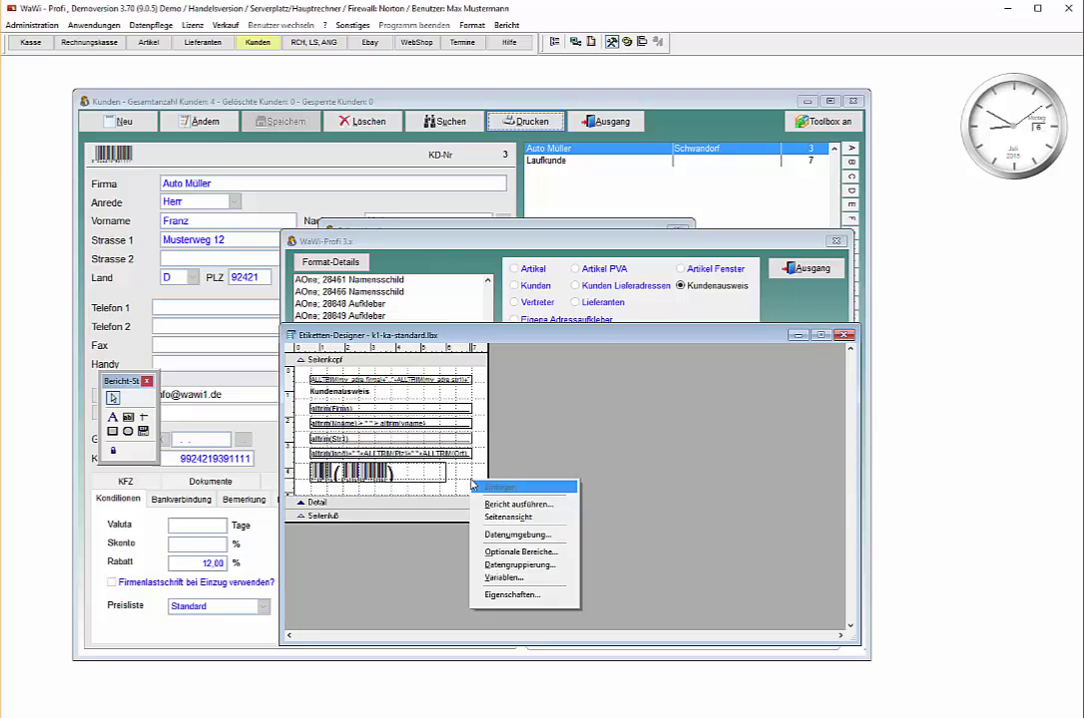
{"action": "left_click", "coordinate": [498, 597]}
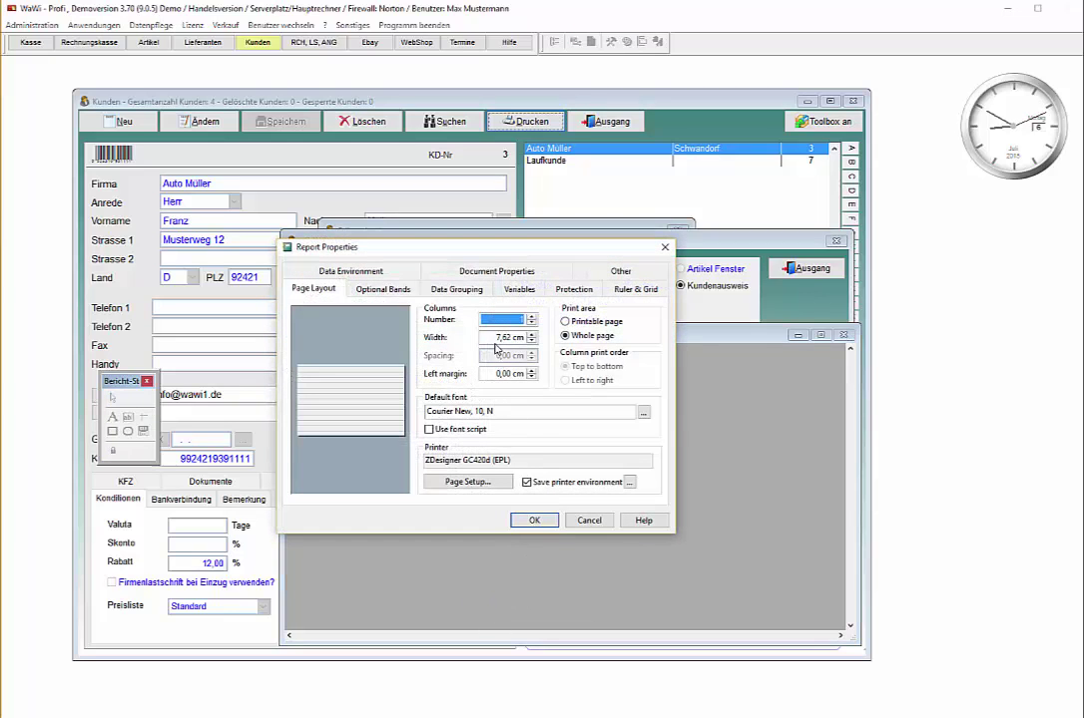
{"action": "key", "text": "Tab"}
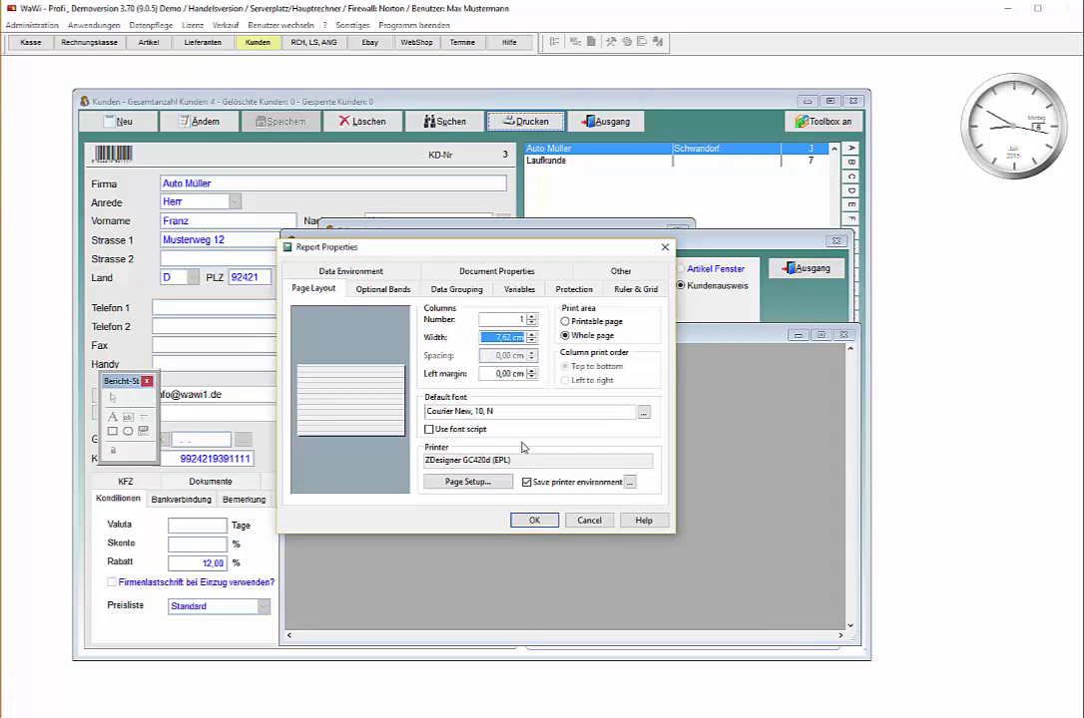
{"action": "left_click", "coordinate": [535, 520]}
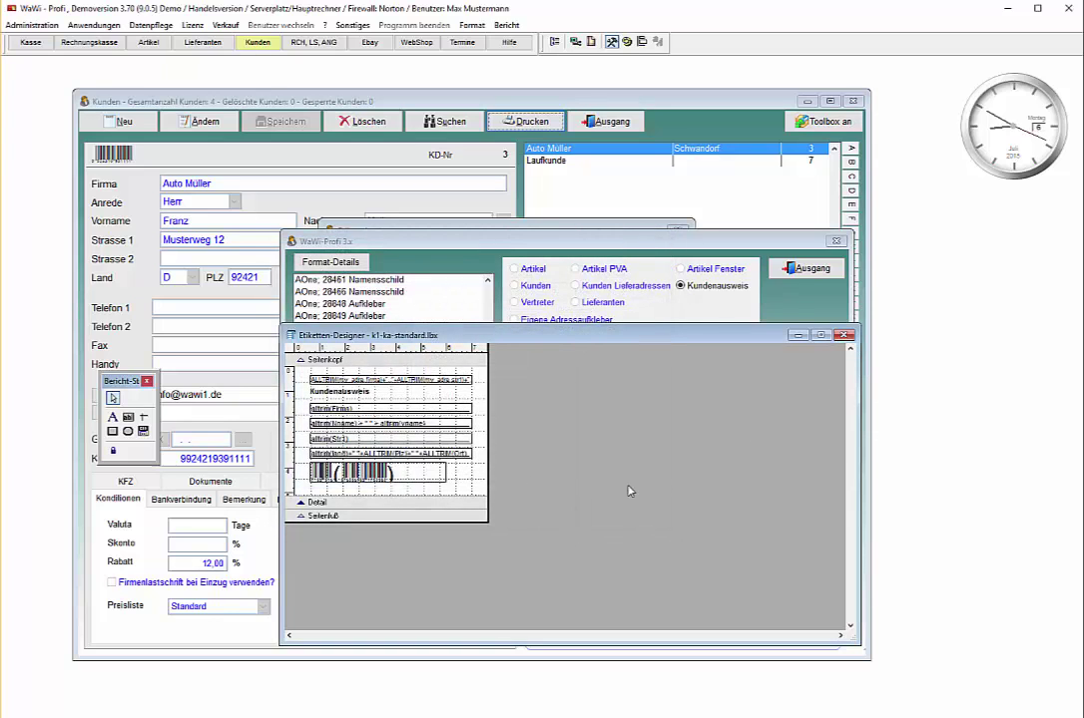
Step: Close the label designer saving the changes to k1-ka-standard.lbx, and exit the label and print dialogs back to the customer record
{"action": "left_click", "coordinate": [843, 335]}
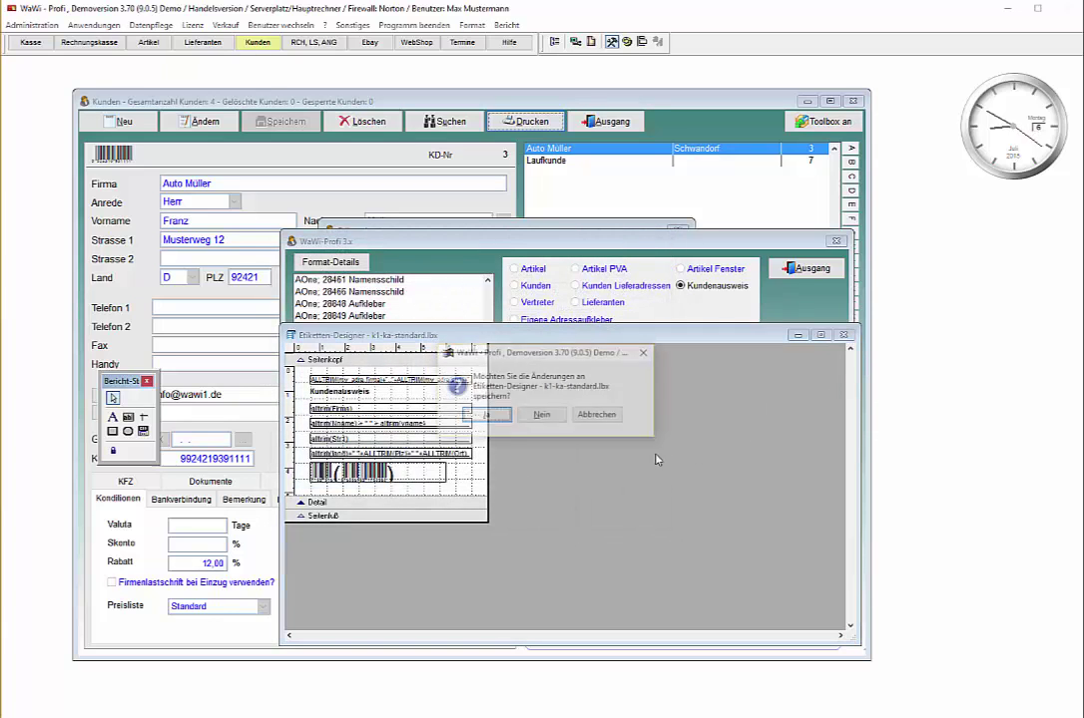
{"action": "left_click", "coordinate": [486, 415]}
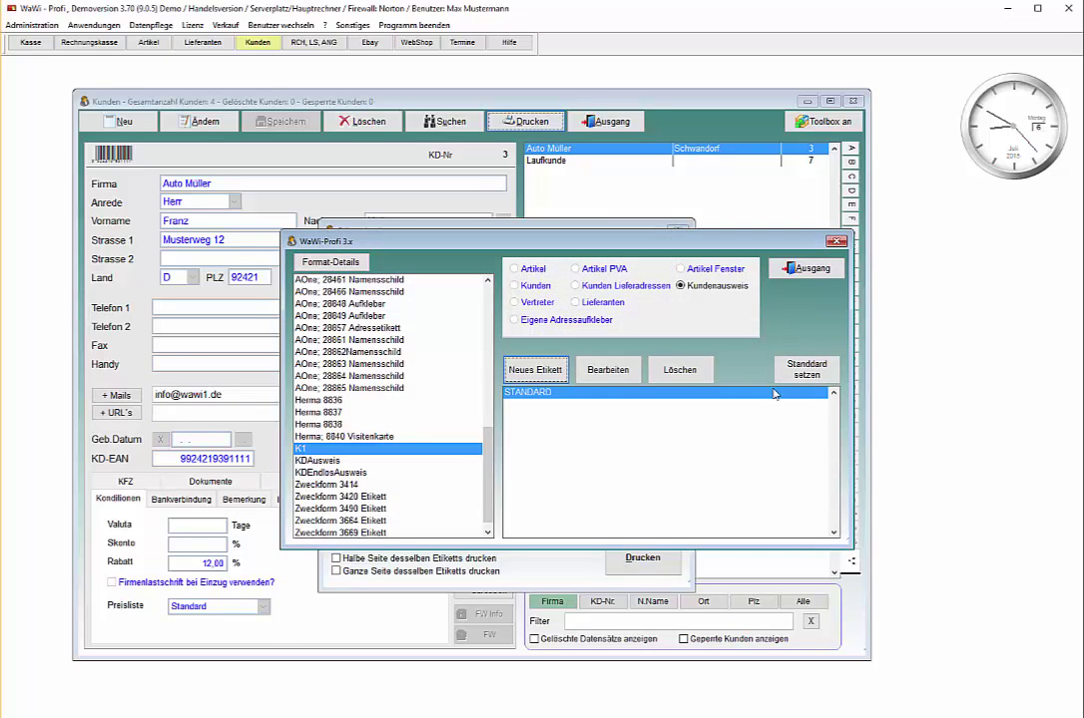
{"action": "left_click", "coordinate": [806, 268]}
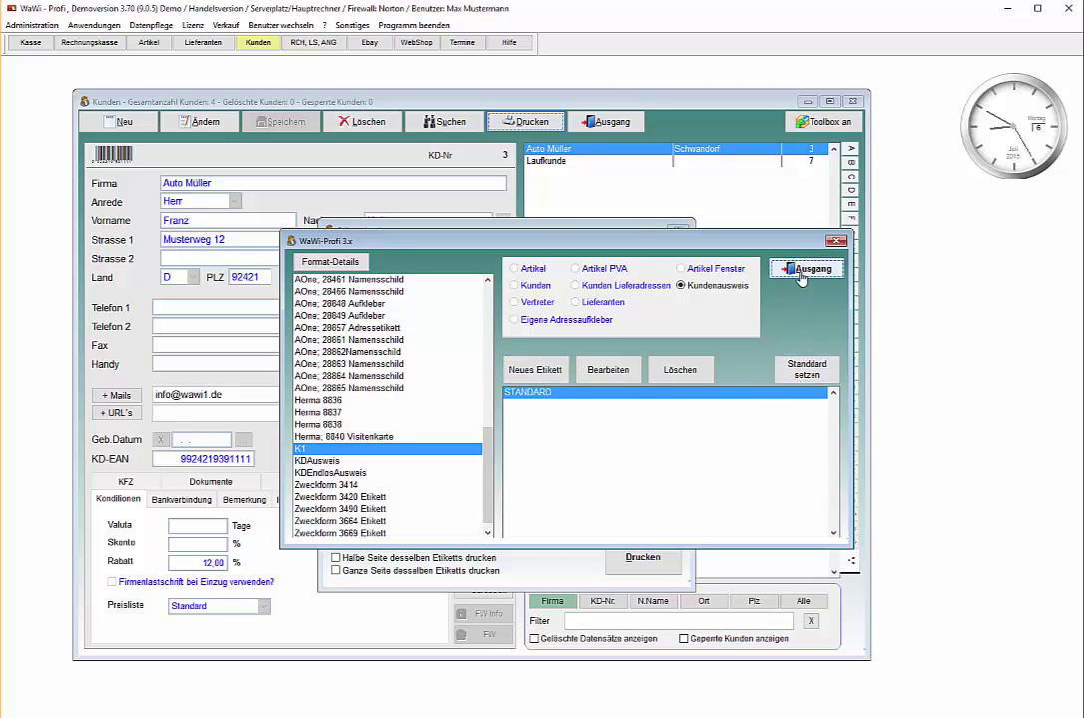
{"action": "left_click", "coordinate": [644, 360]}
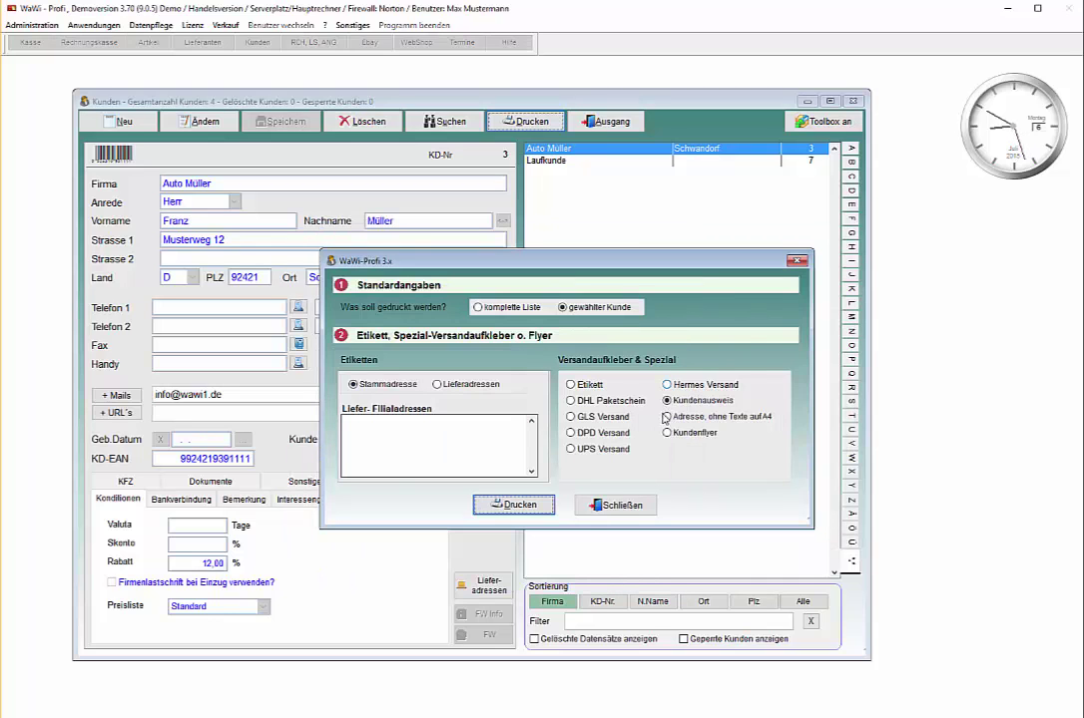
{"action": "left_click", "coordinate": [639, 504]}
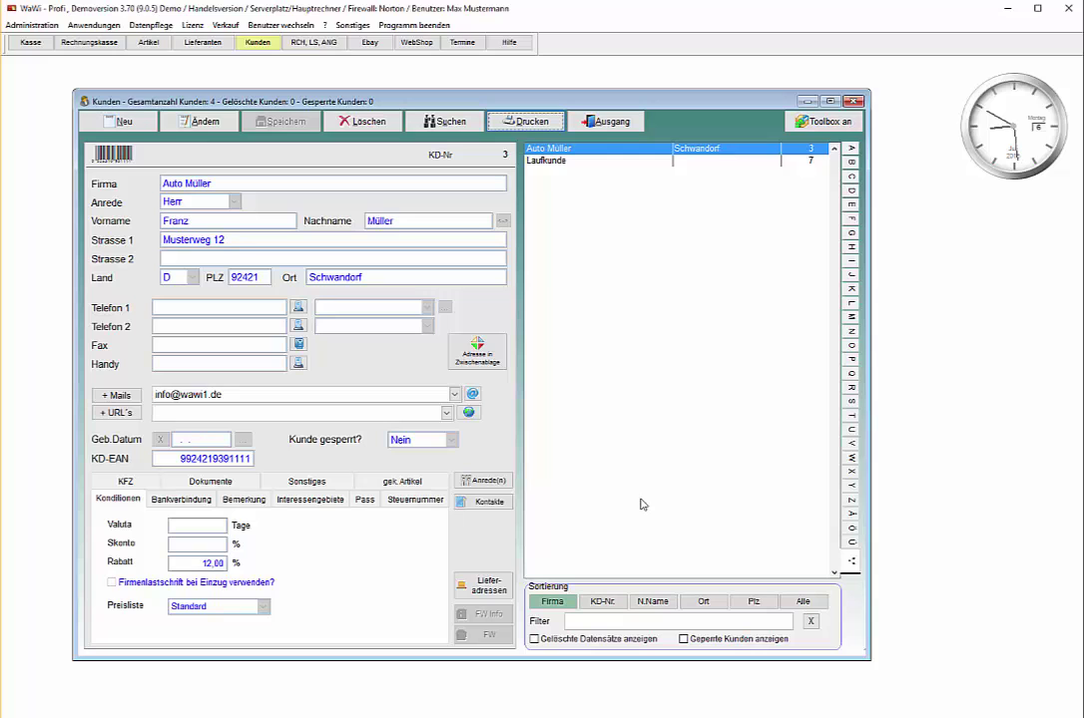
Step: Start printing a Kundenausweis for the selected customer
{"action": "left_click", "coordinate": [526, 121]}
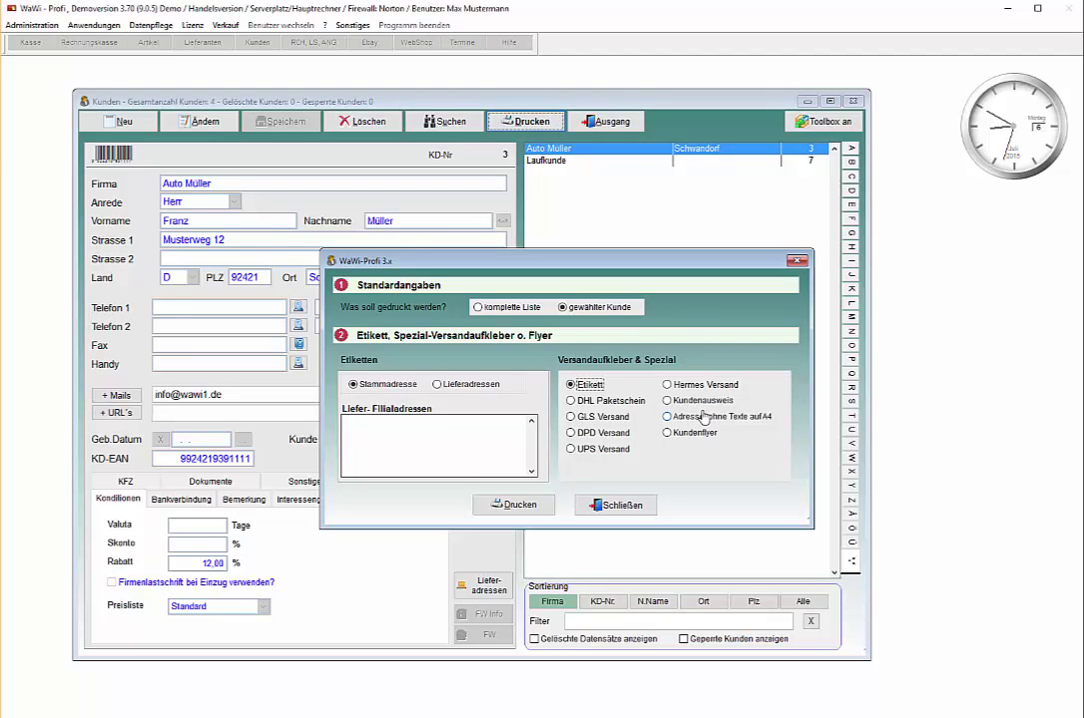
{"action": "left_click", "coordinate": [678, 401]}
{"action": "left_click", "coordinate": [532, 511]}
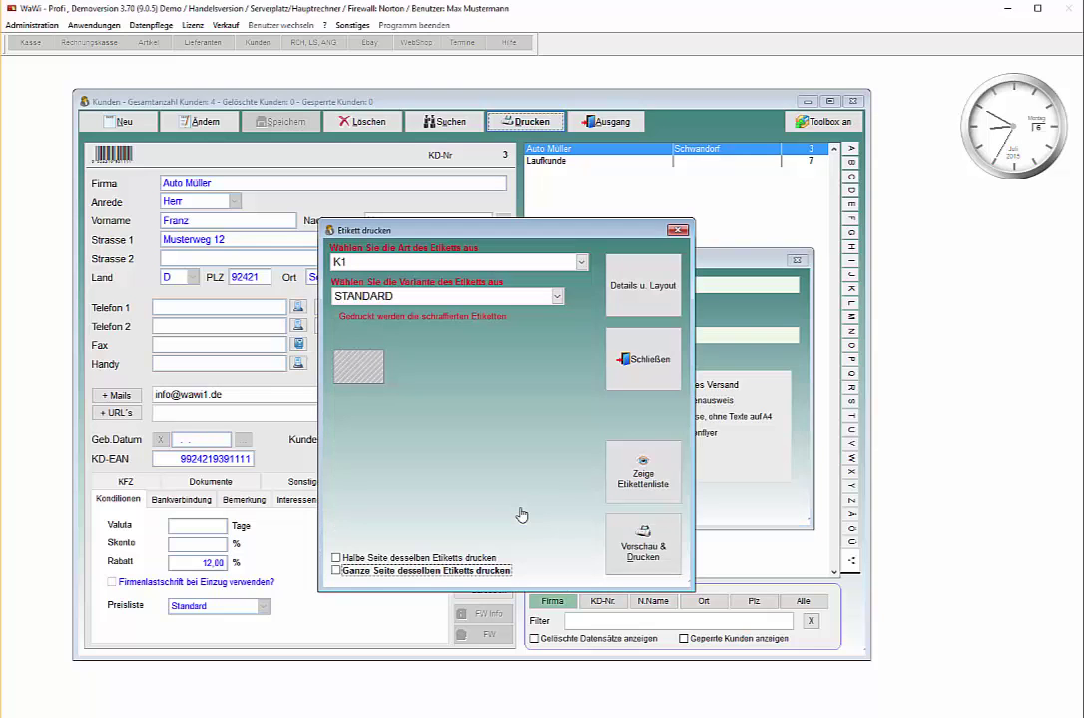
Step: Try to print the K1 label in the STANDARD variant on the ZDesigner GC420d (EPL) printer
{"action": "left_click", "coordinate": [378, 265]}
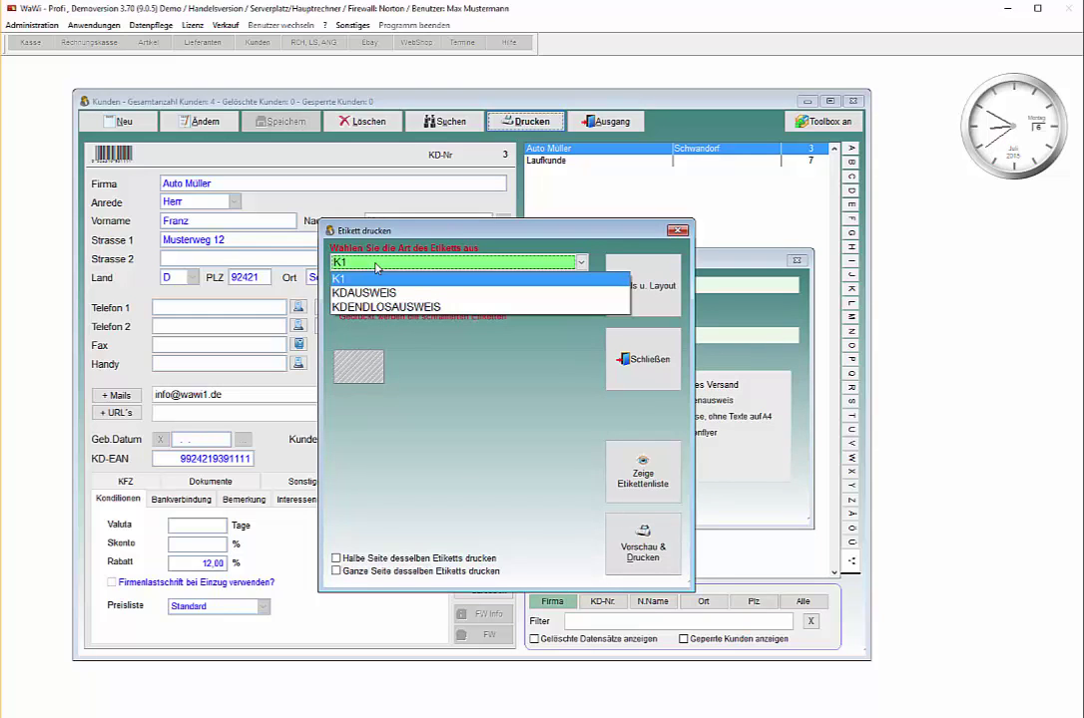
{"action": "left_click", "coordinate": [377, 266]}
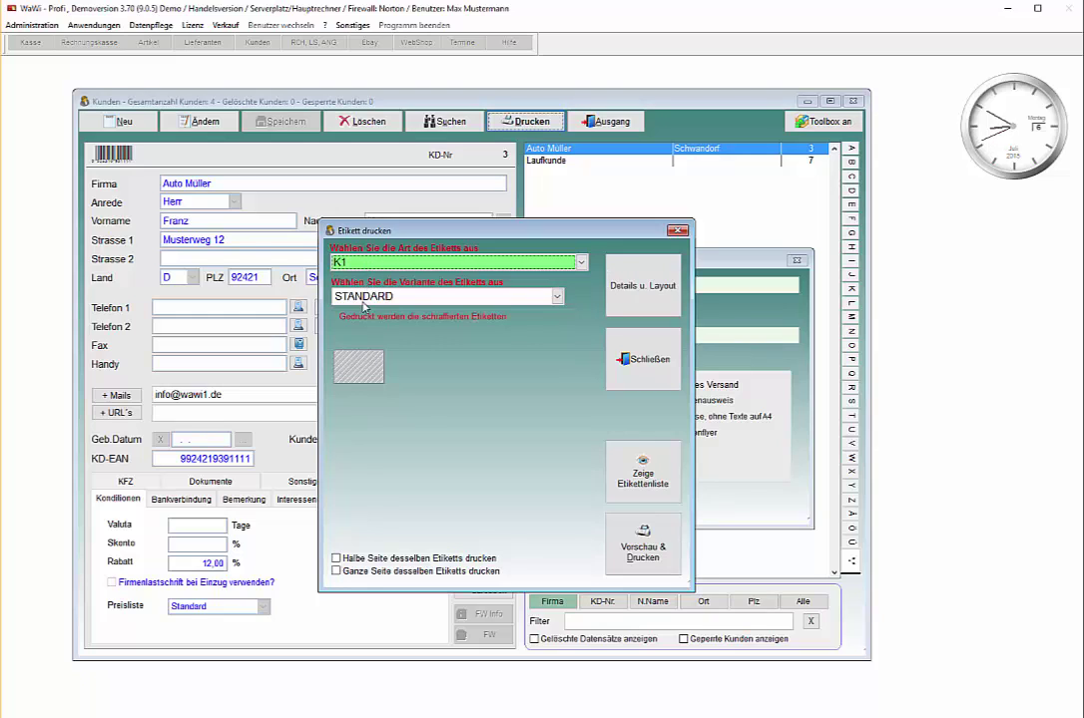
{"action": "left_click", "coordinate": [365, 299]}
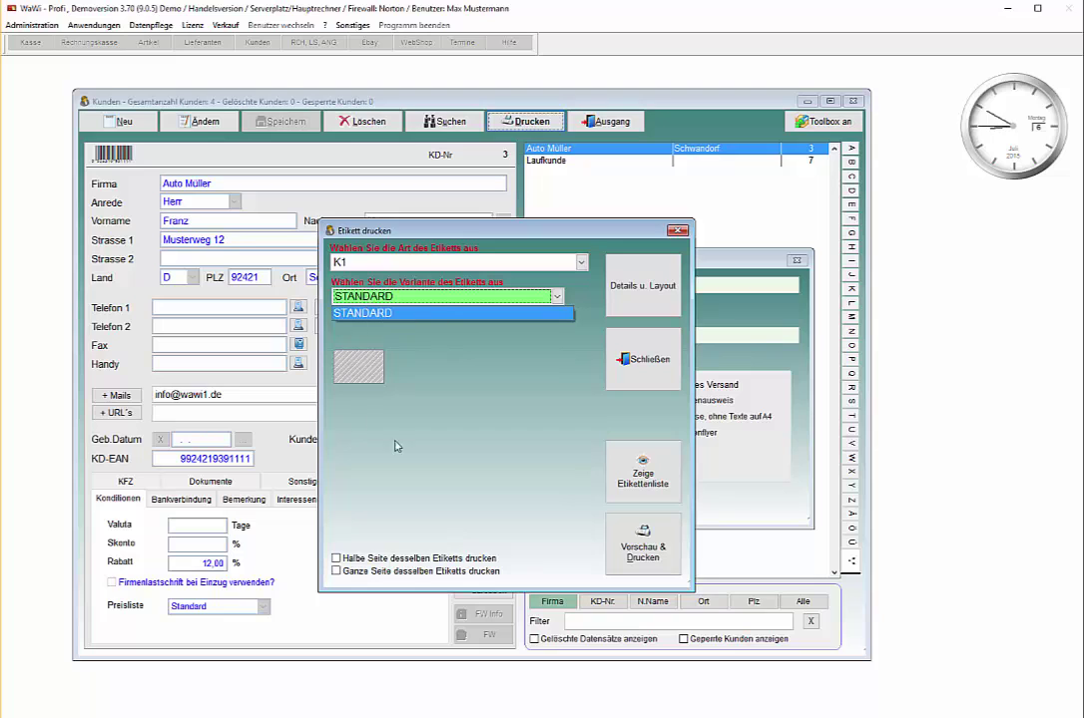
{"action": "left_click", "coordinate": [538, 474]}
{"action": "left_click", "coordinate": [641, 557]}
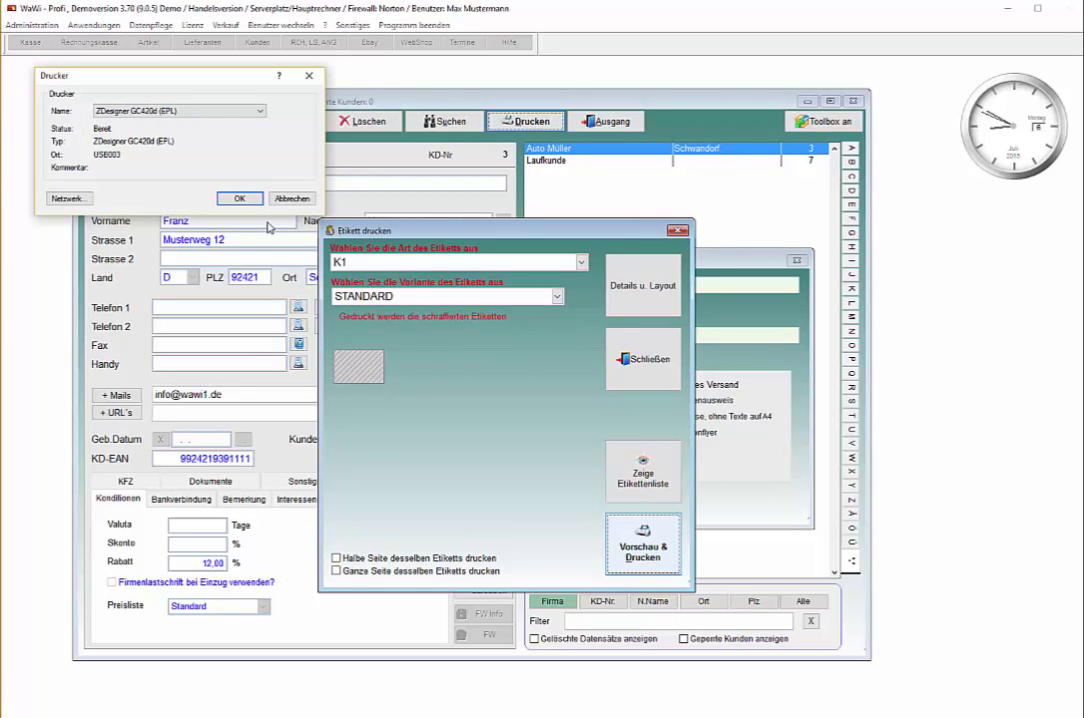
{"action": "left_click", "coordinate": [237, 198]}
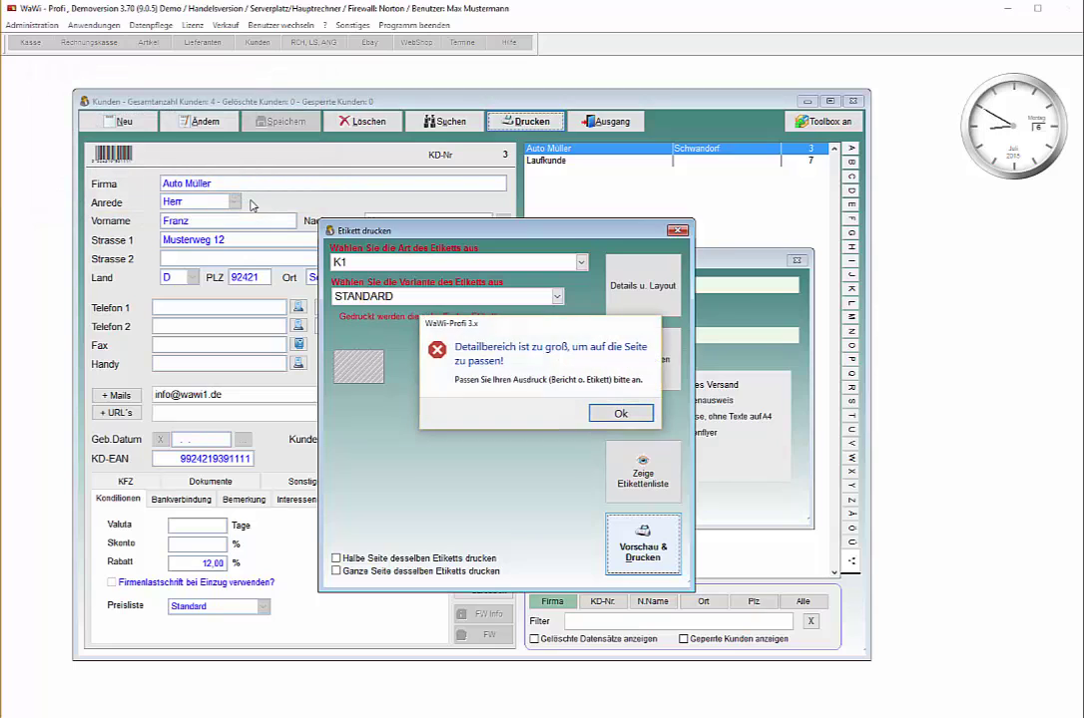
{"action": "left_click", "coordinate": [620, 413]}
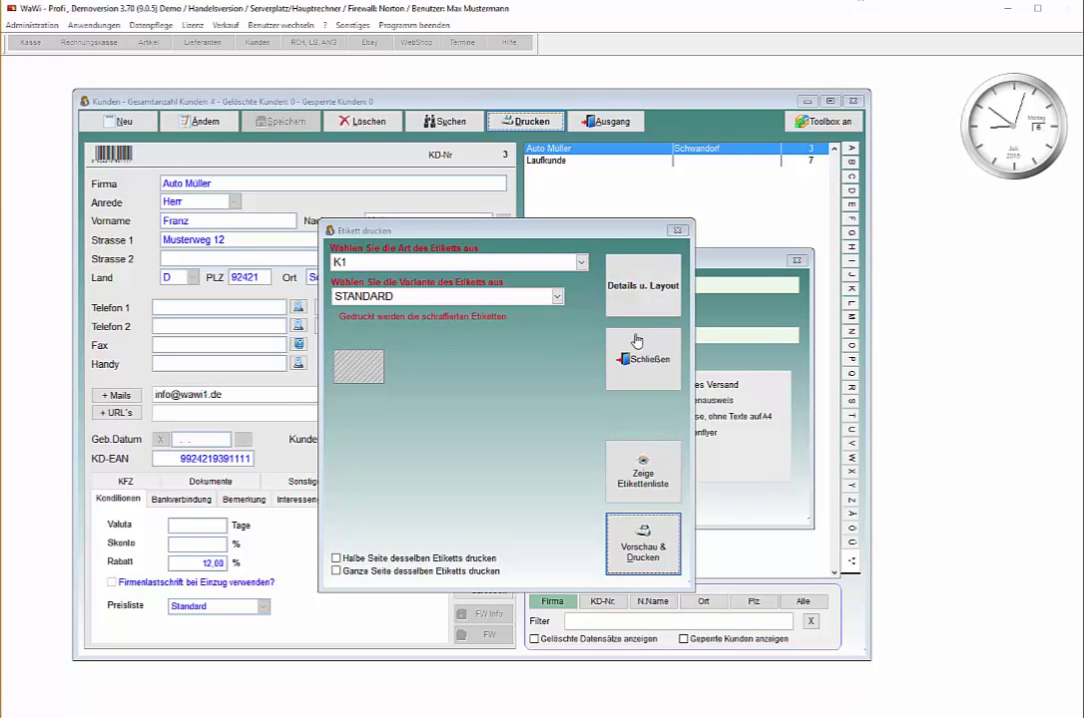
Step: Reopen the STANDARD label layout of format K1 for editing and set its column width to 7,57 cm in the report properties
{"action": "left_click", "coordinate": [663, 298]}
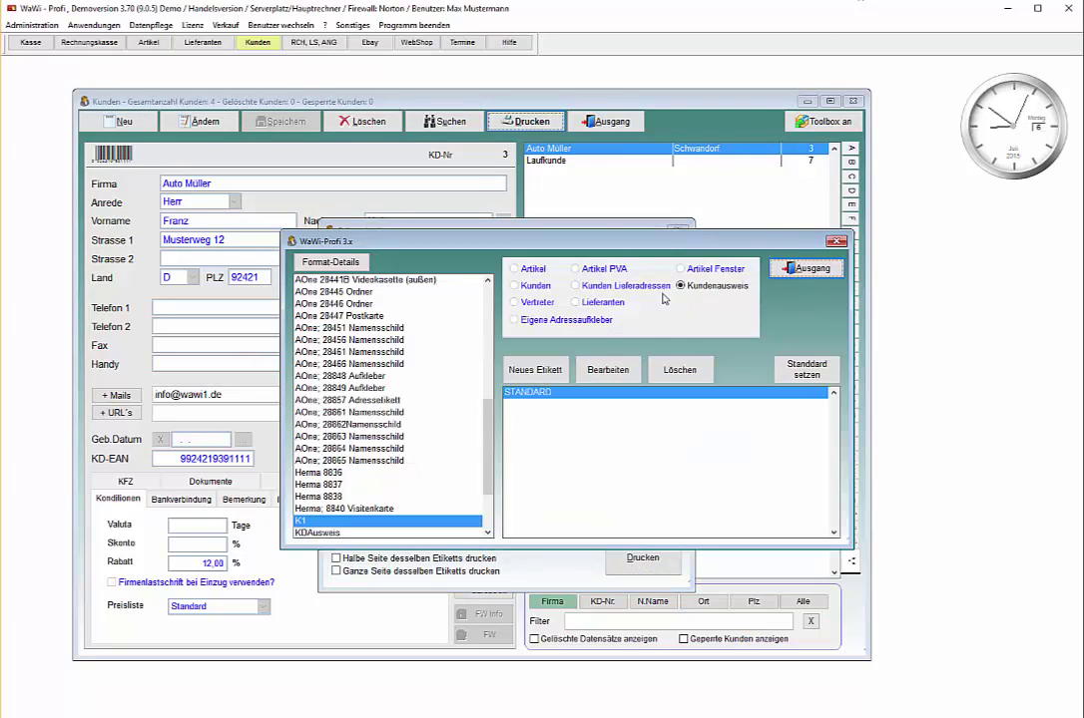
{"action": "left_click", "coordinate": [608, 370]}
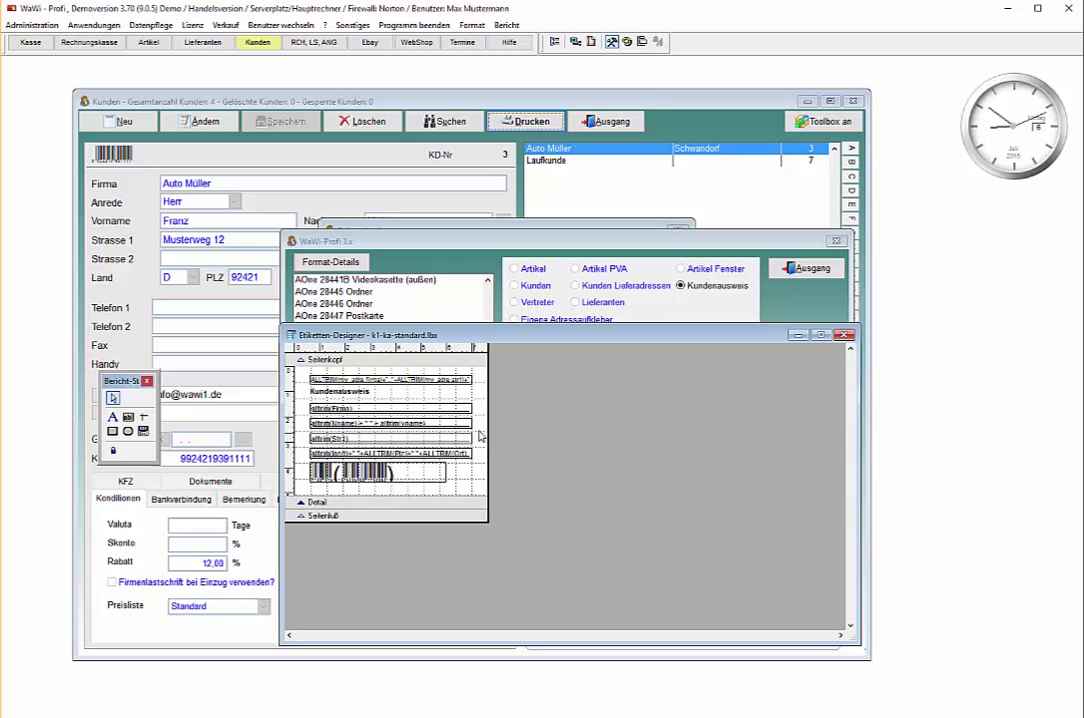
{"action": "right_click", "coordinate": [479, 399]}
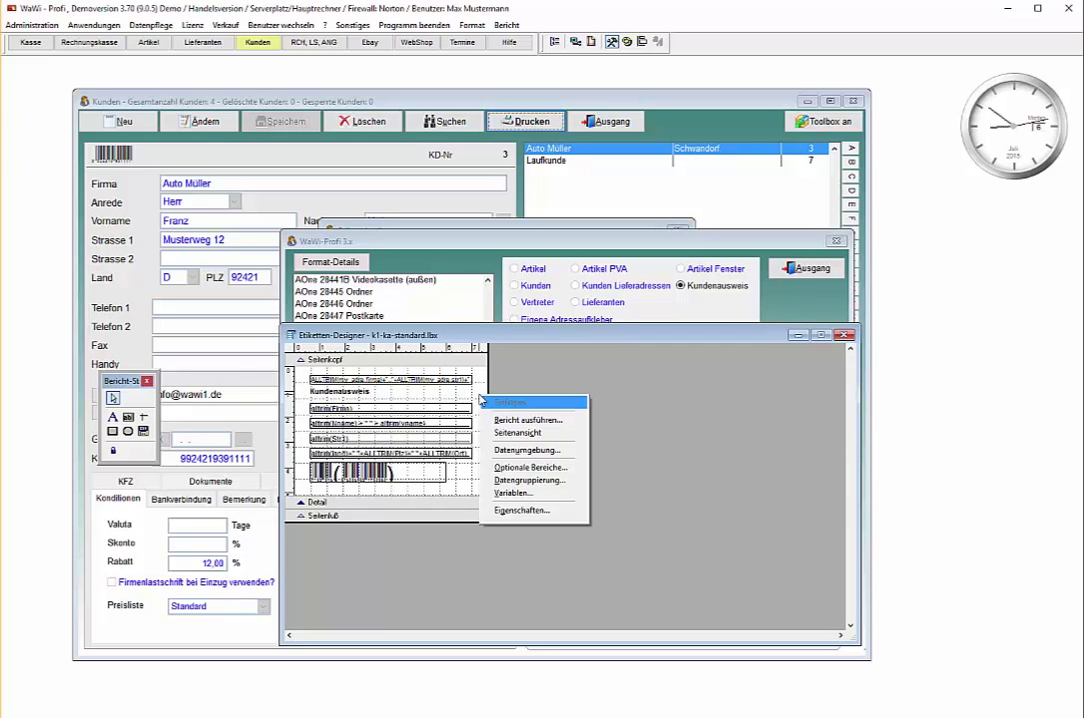
{"action": "left_click", "coordinate": [540, 509]}
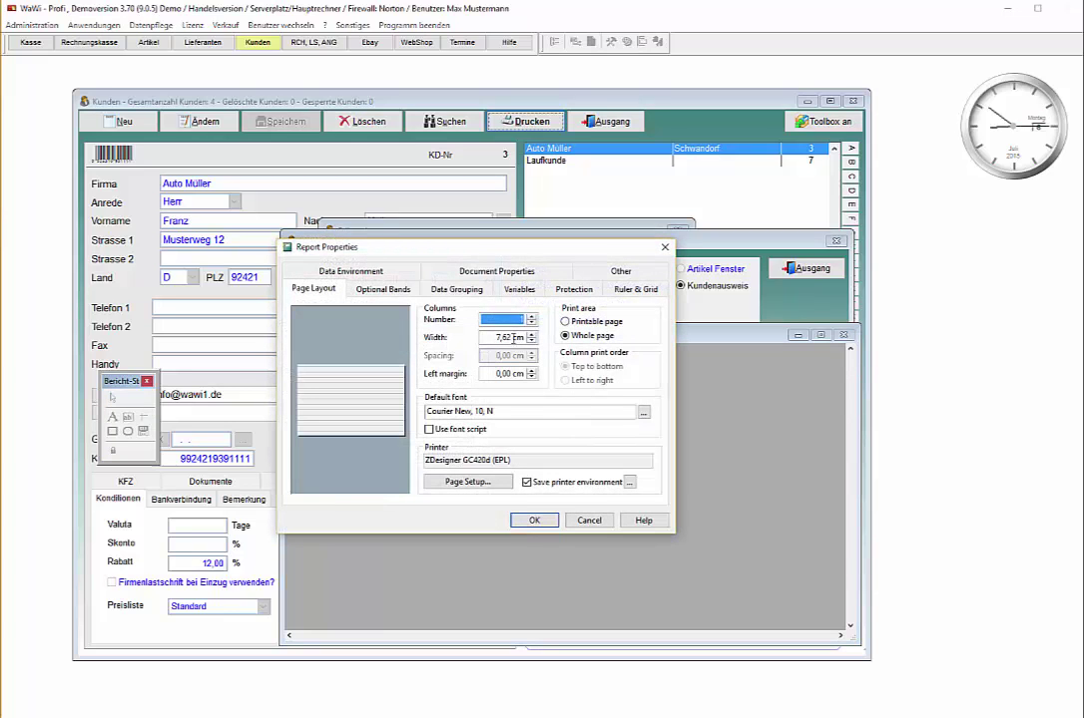
{"action": "key", "text": "Tab"}
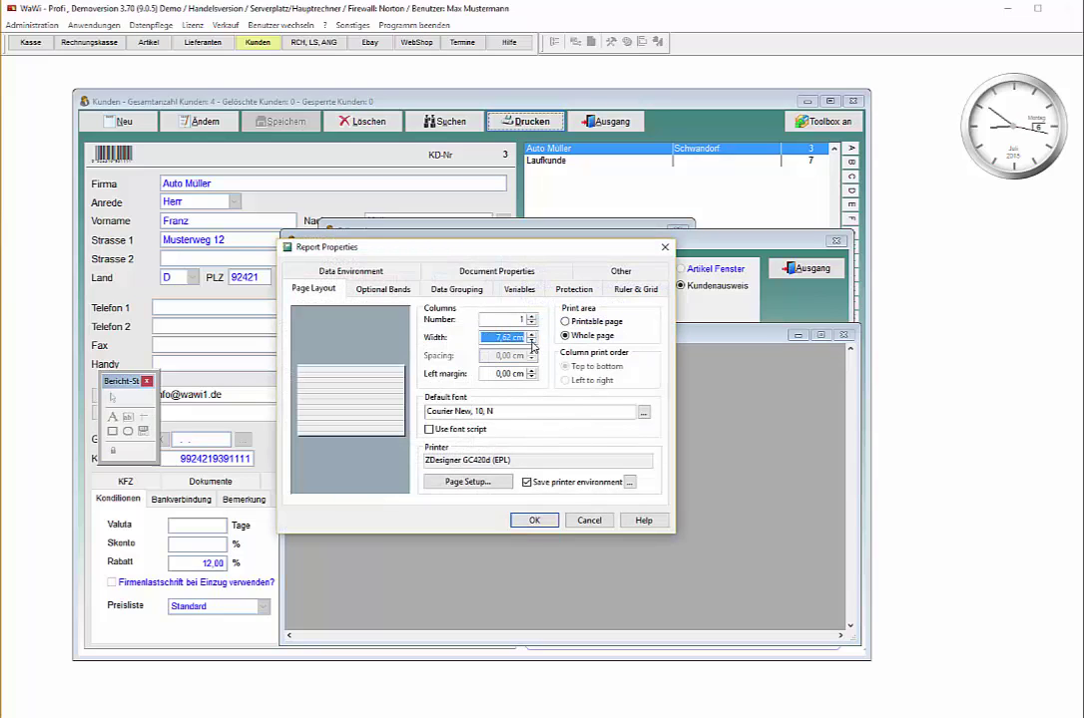
{"action": "scroll", "coordinate": [505, 336], "scroll_direction": "down", "scroll_amount": 1}
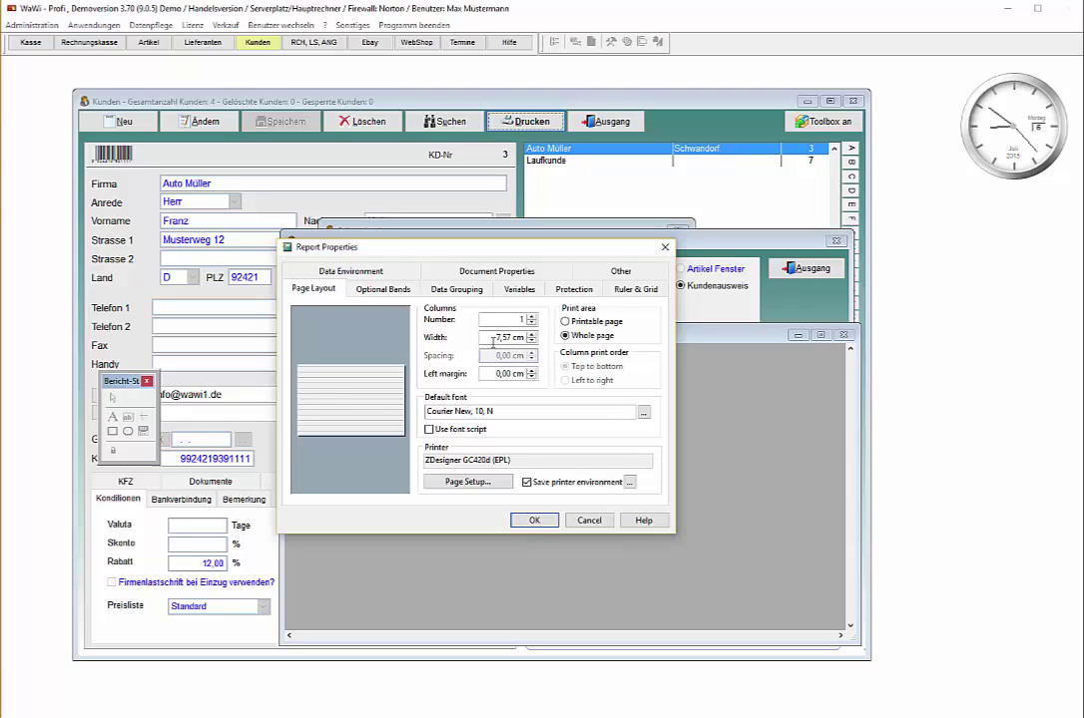
{"action": "left_click", "coordinate": [536, 527]}
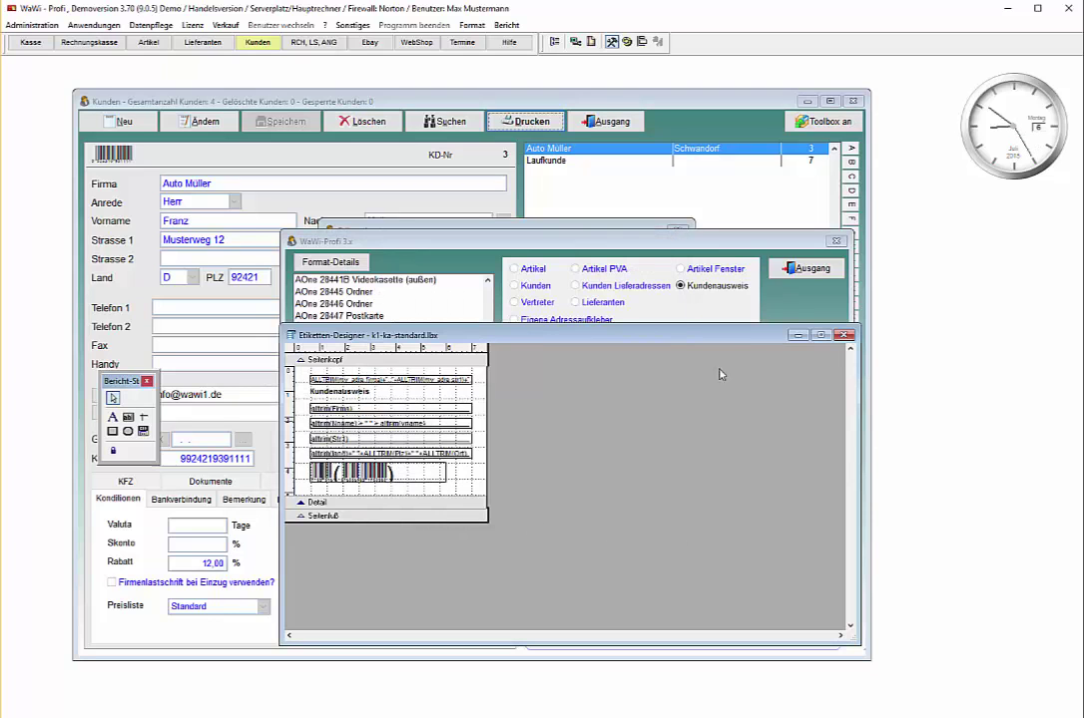
Step: Close the label designer saving the layout changes, and return to the label print dialog
{"action": "key", "text": "alt+F4"}
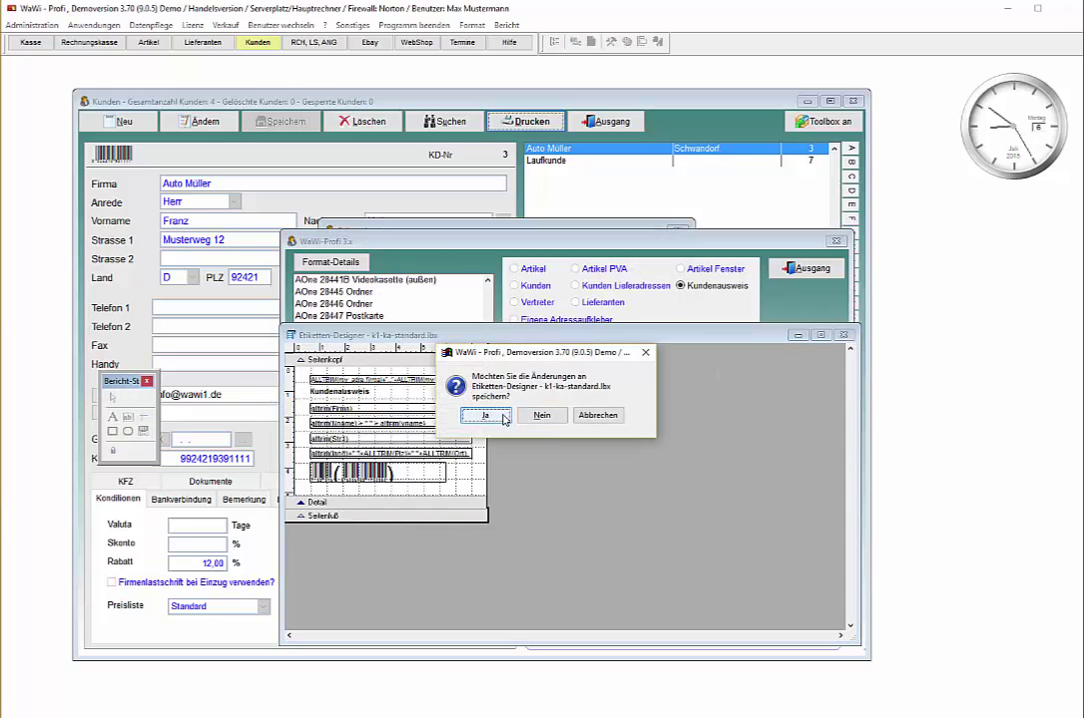
{"action": "left_click", "coordinate": [487, 346]}
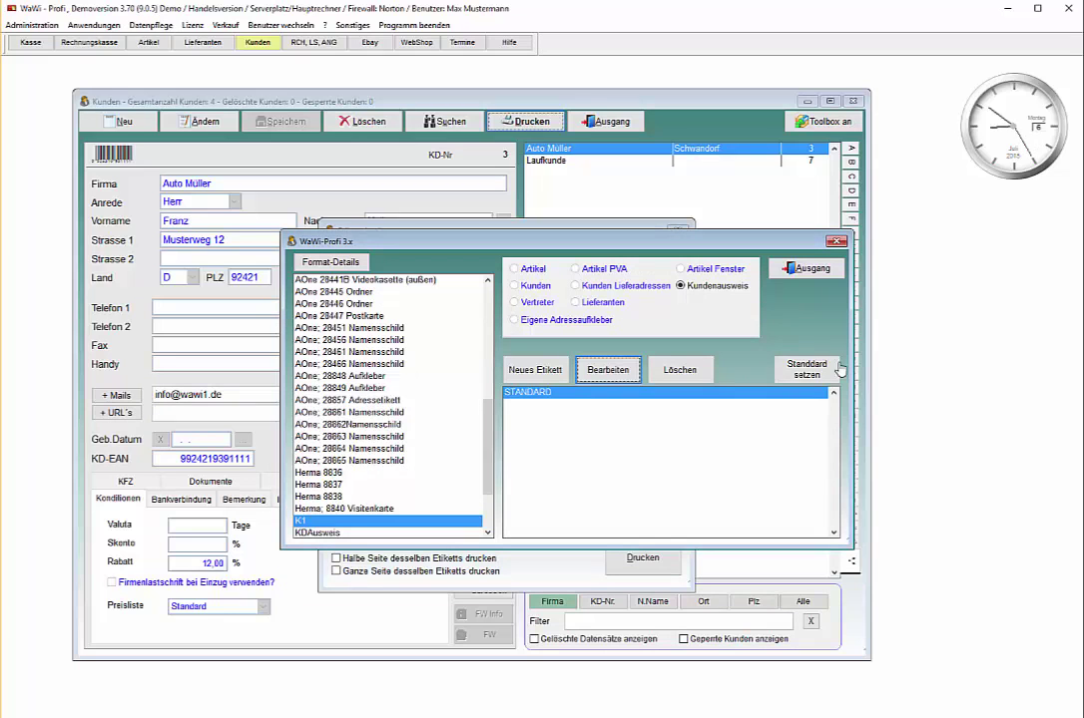
{"action": "left_click", "coordinate": [806, 268]}
Step: Try again to print the Kundenausweis on the ZDesigner printer with the adjusted column width
{"action": "left_click", "coordinate": [643, 546]}
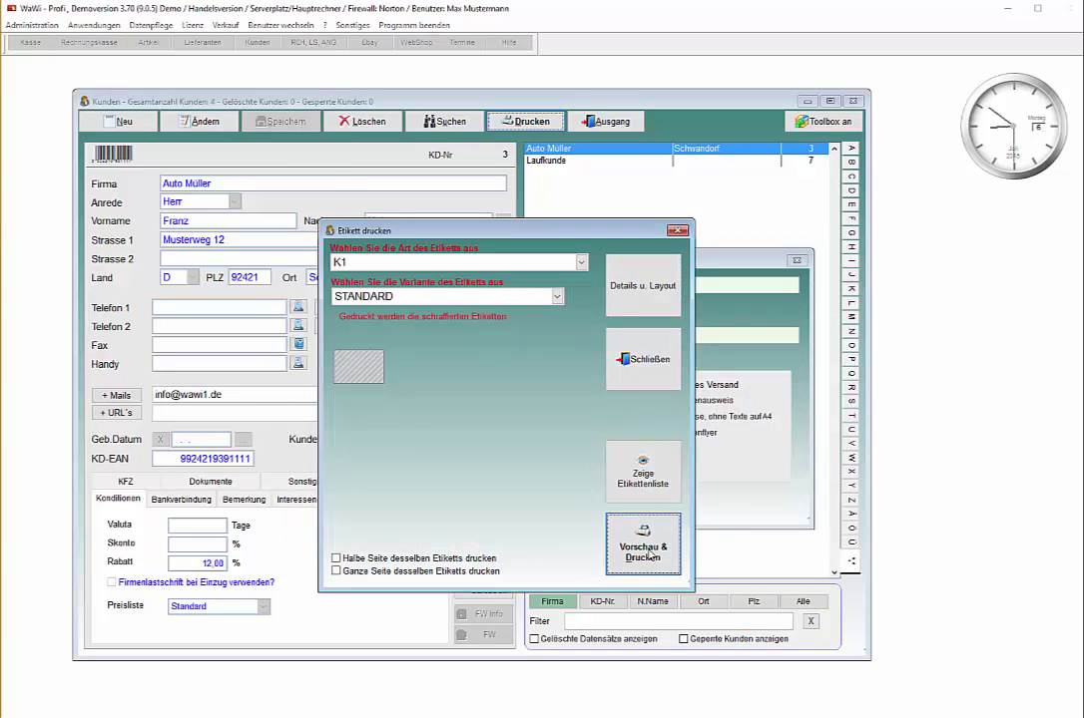
{"action": "left_click", "coordinate": [236, 196]}
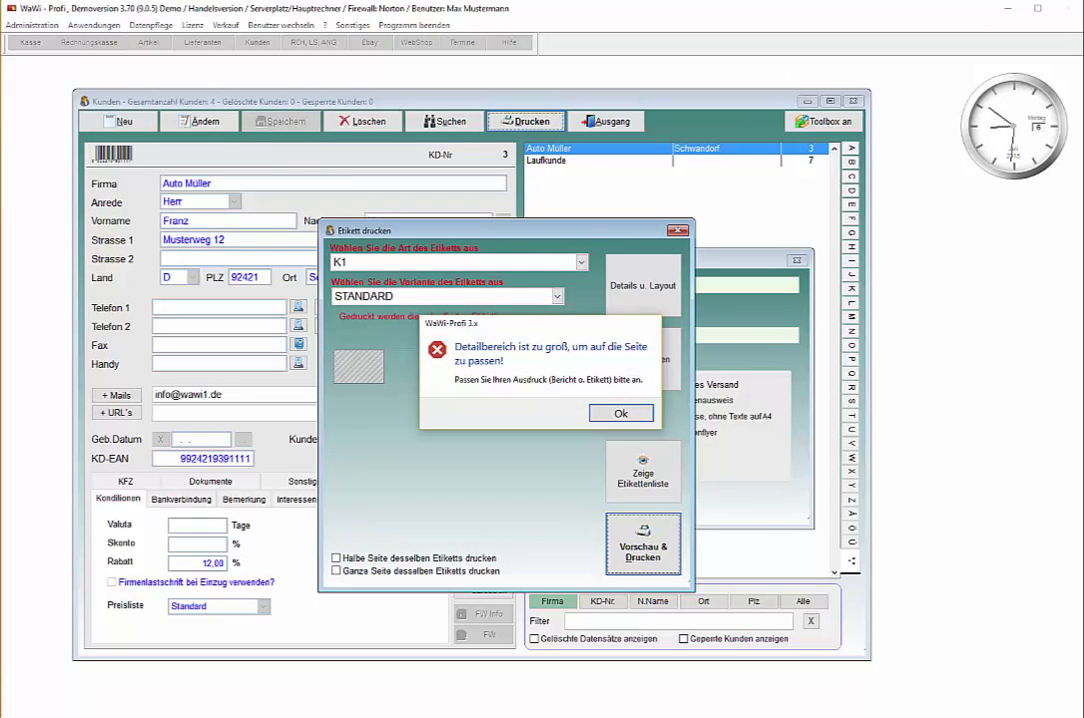
{"action": "key", "text": "Return"}
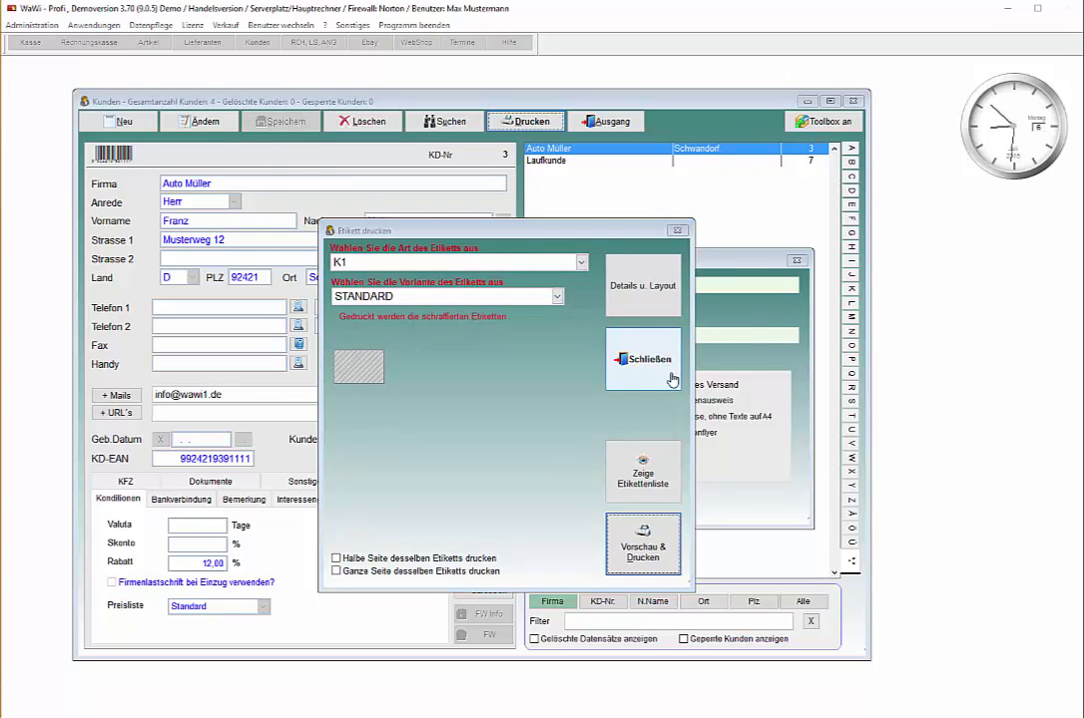
Step: Open the STANDARD label layout again, shorten the Detail band slightly to 5,04 cm, and check its height in the band properties
{"action": "left_click", "coordinate": [656, 310]}
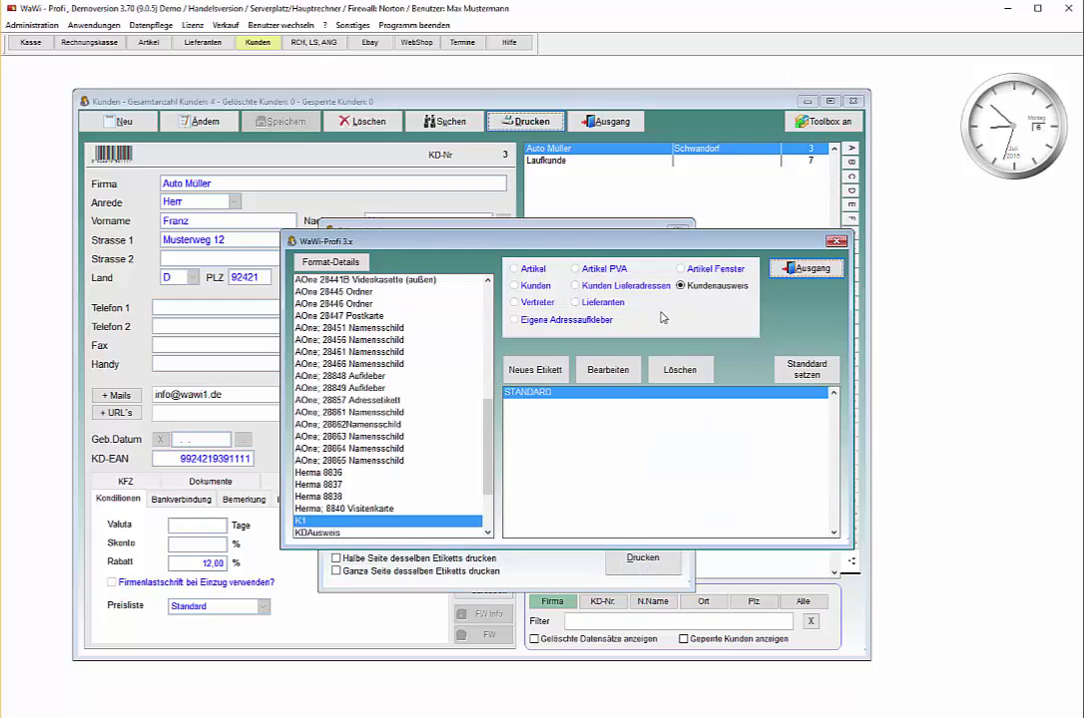
{"action": "left_click", "coordinate": [607, 383]}
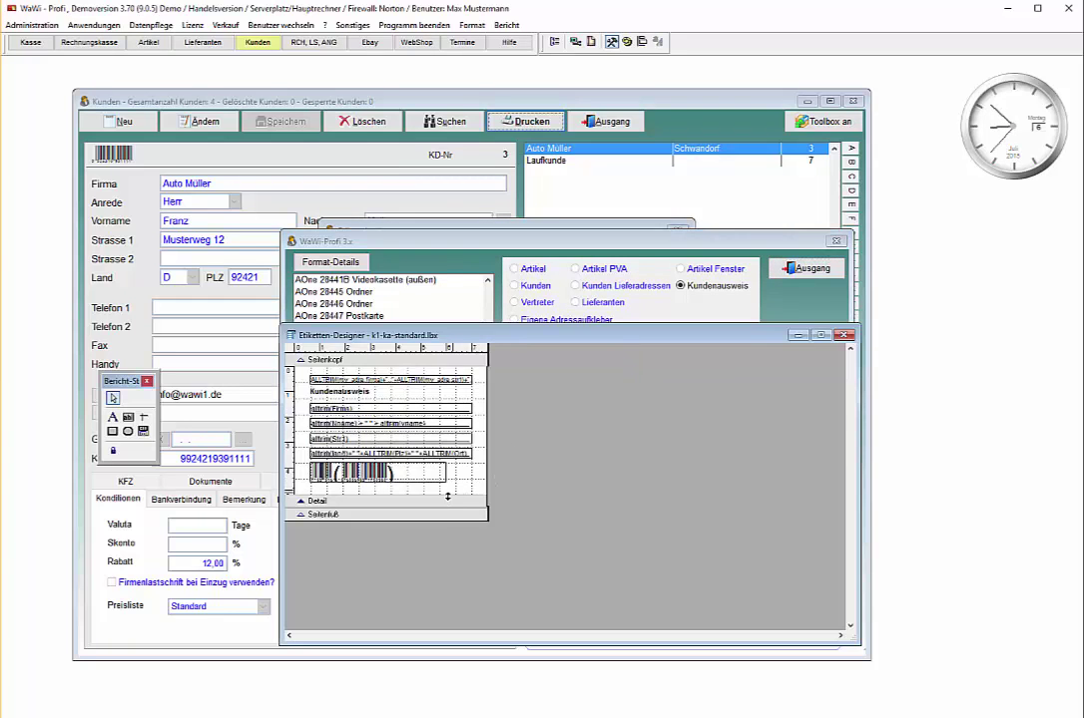
{"action": "double_click", "coordinate": [342, 508]}
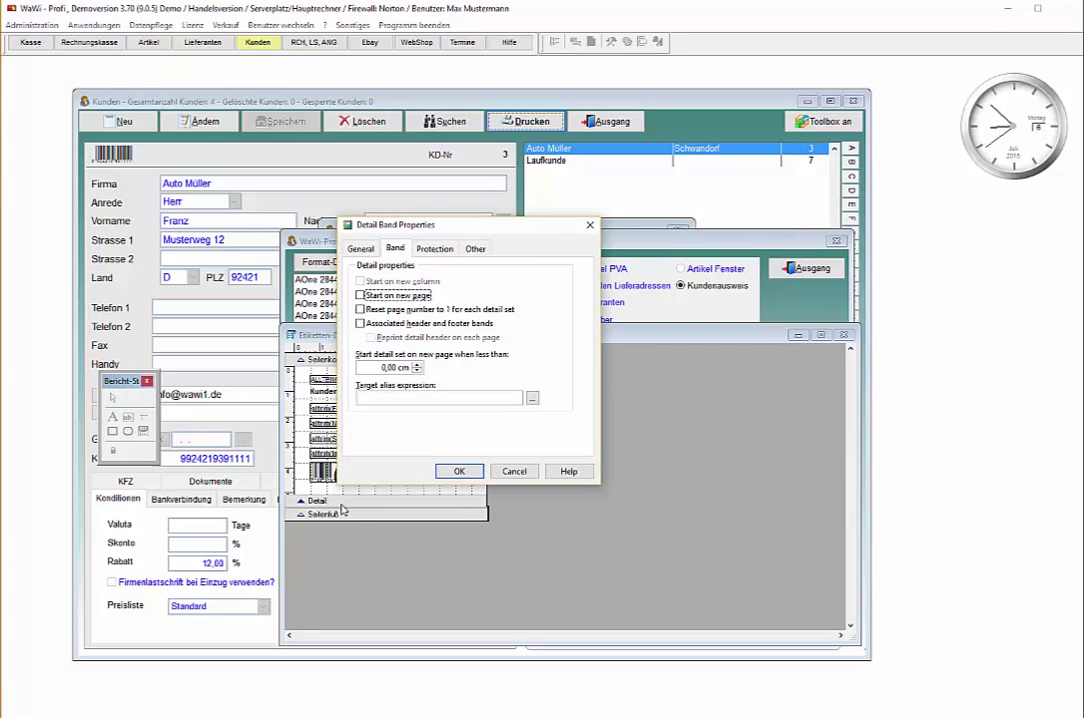
{"action": "left_click", "coordinate": [361, 248]}
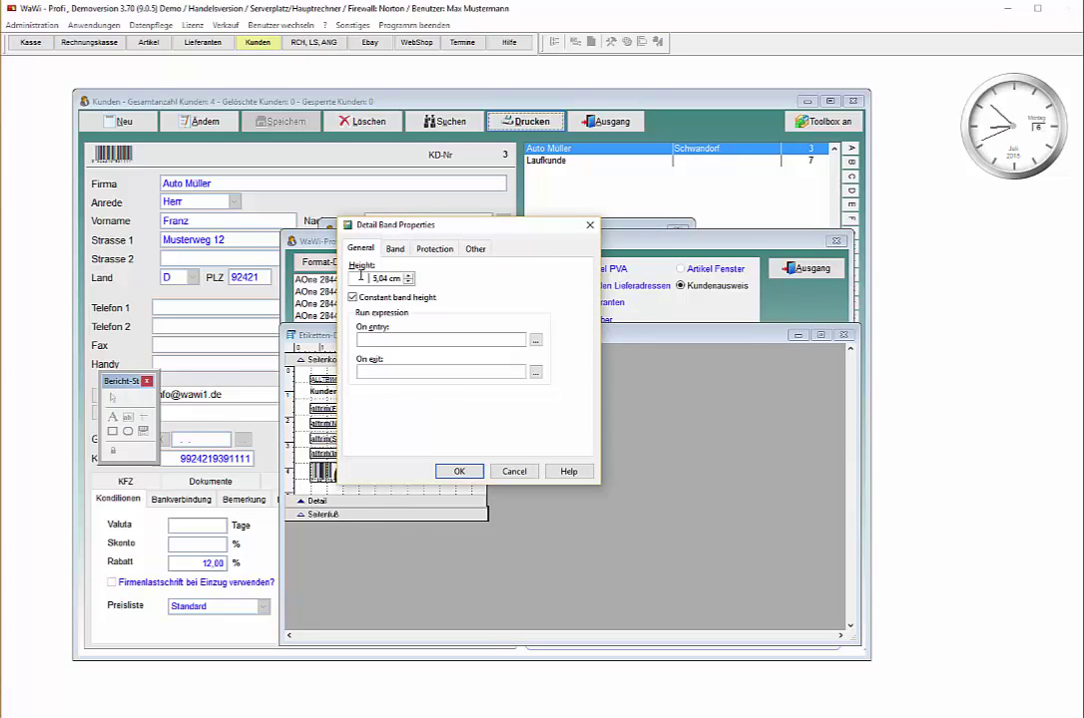
{"action": "double_click", "coordinate": [368, 278]}
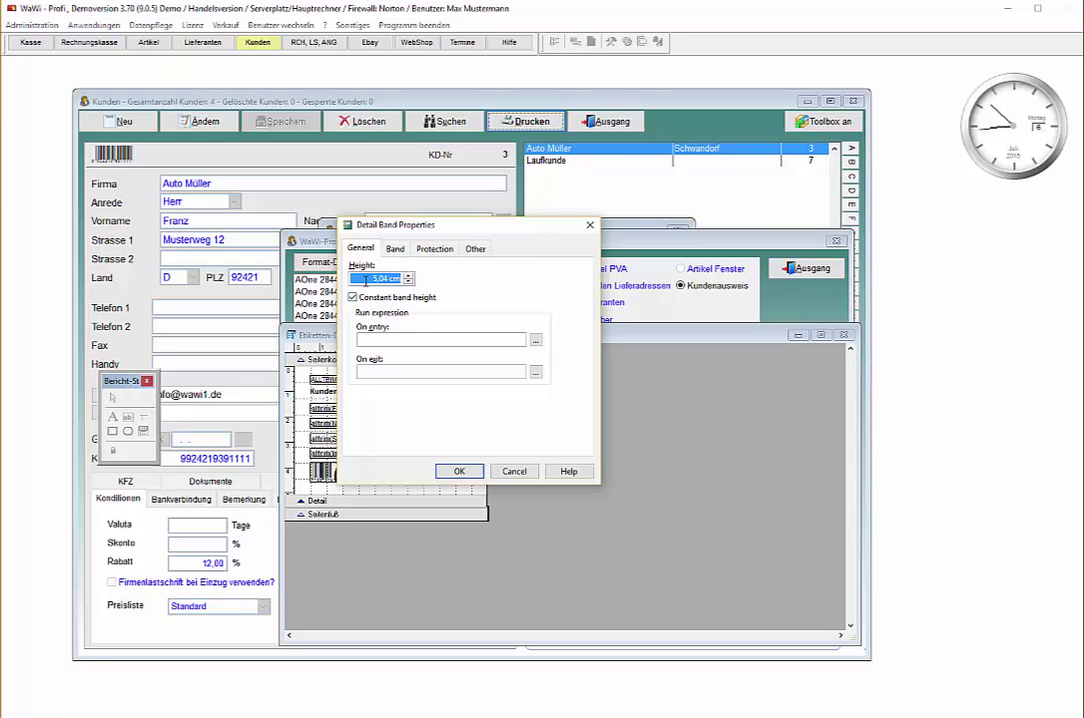
{"action": "left_click", "coordinate": [471, 478]}
Step: Check the label's column width in the report properties and close them
{"action": "right_click", "coordinate": [487, 395]}
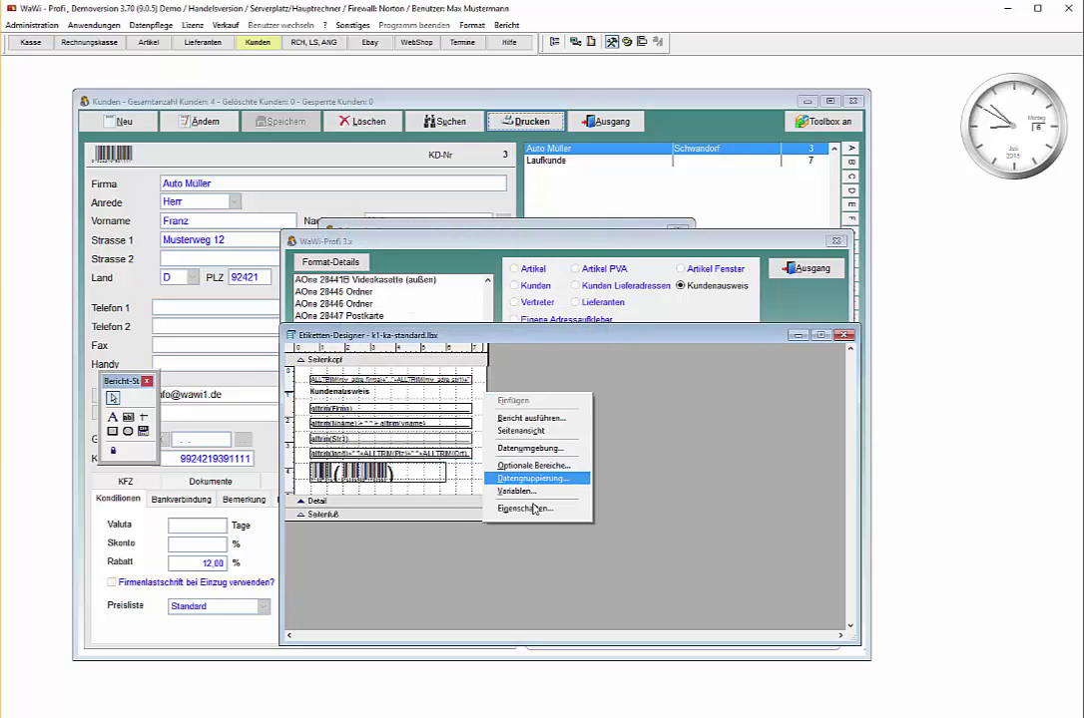
{"action": "left_click", "coordinate": [529, 508]}
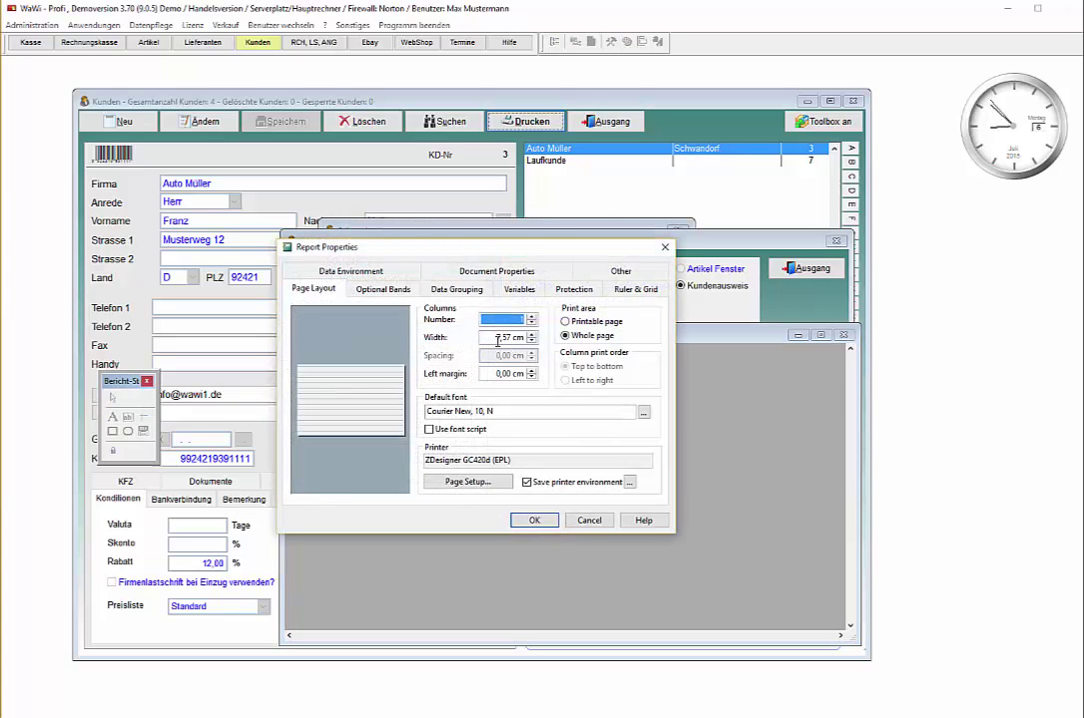
{"action": "left_click", "coordinate": [497, 338]}
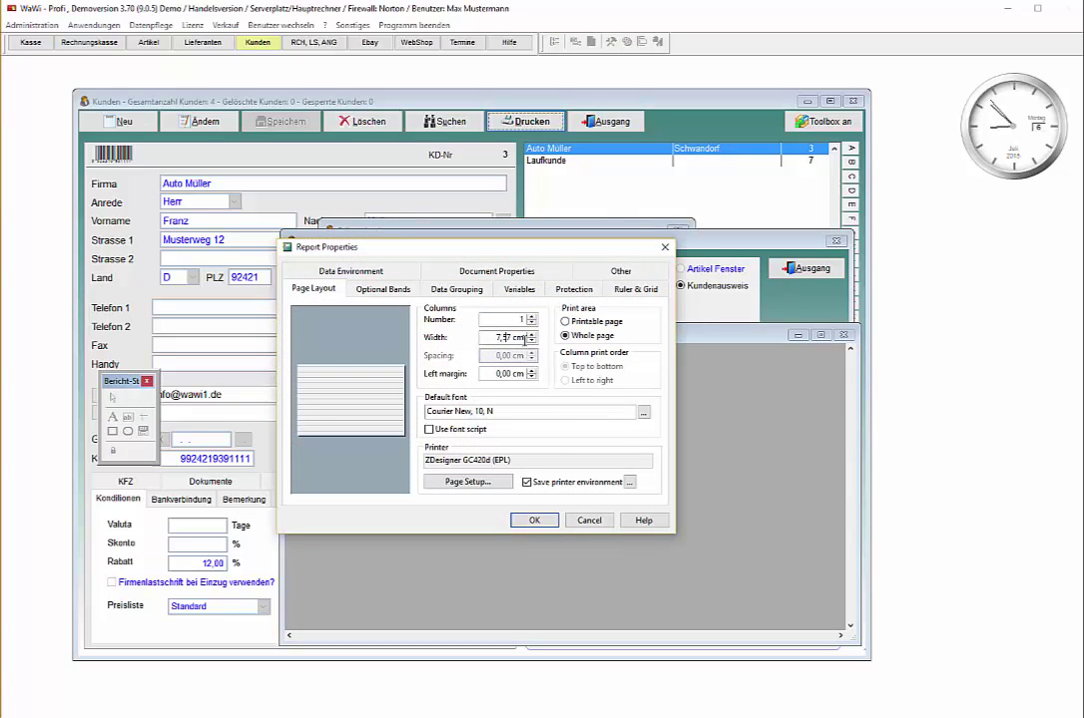
{"action": "left_click", "coordinate": [535, 520]}
Step: Close the label designer without saving the layout changes, and leave the format details for the label print dialog
{"action": "left_click", "coordinate": [843, 336]}
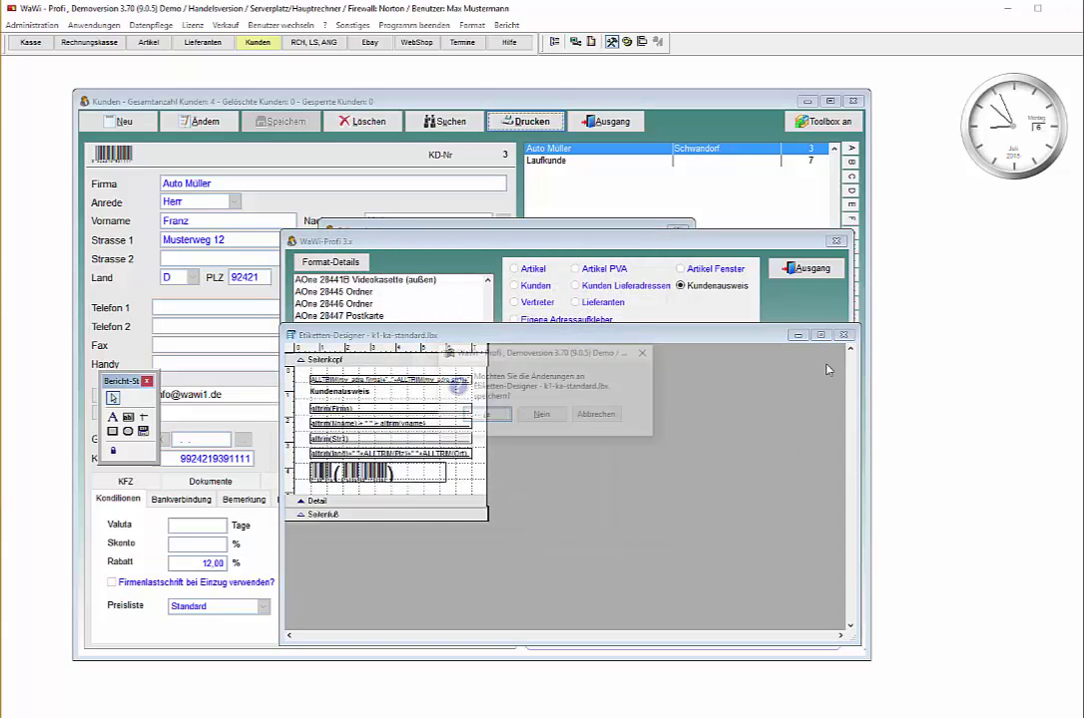
{"action": "left_click", "coordinate": [541, 414]}
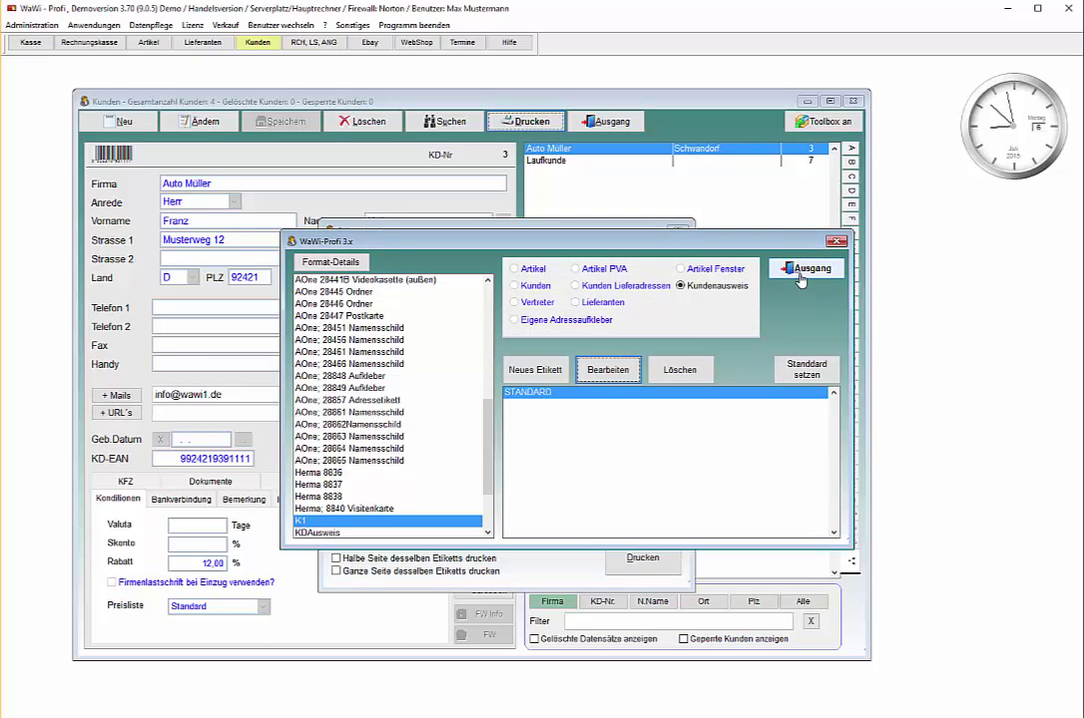
{"action": "left_click", "coordinate": [799, 275]}
Step: Preview the Kundenausweis label of format K1 for the ZDesigner GC420d (EPL) printer, and close the preview
{"action": "left_click", "coordinate": [647, 537]}
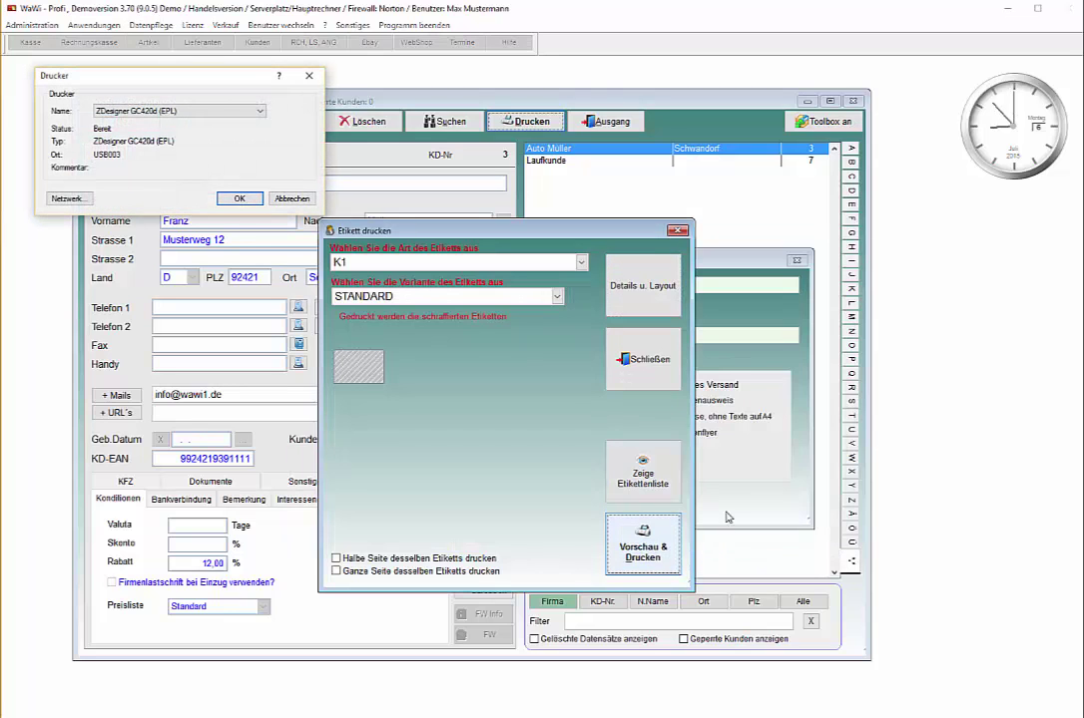
{"action": "left_click", "coordinate": [237, 200]}
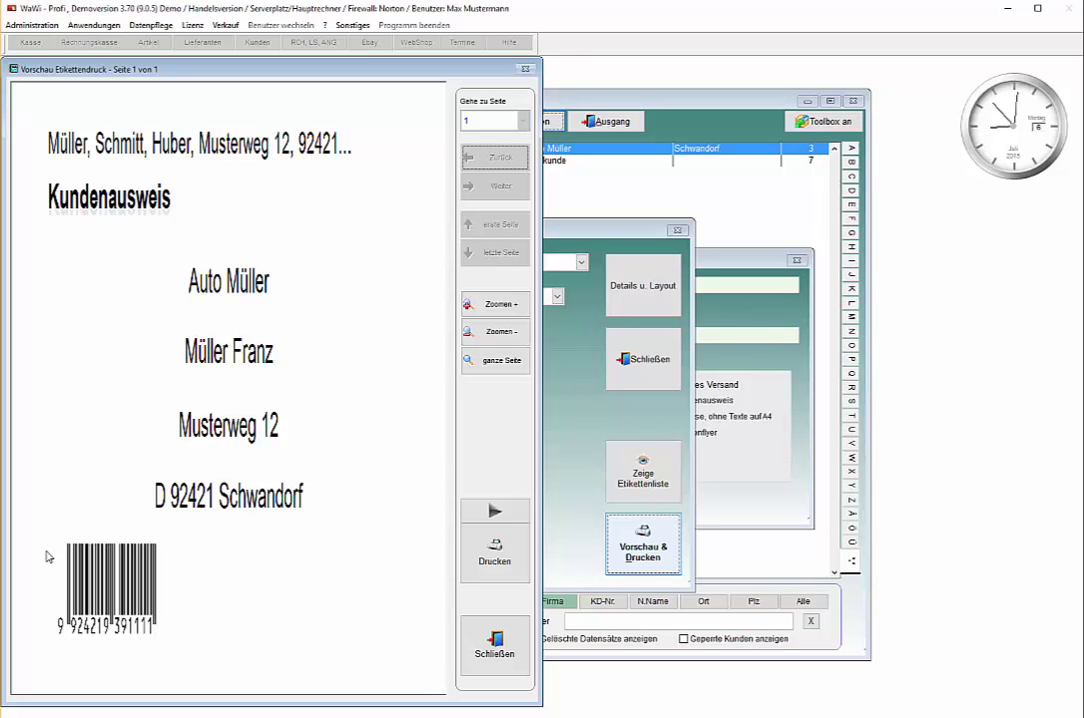
{"action": "left_click", "coordinate": [477, 654]}
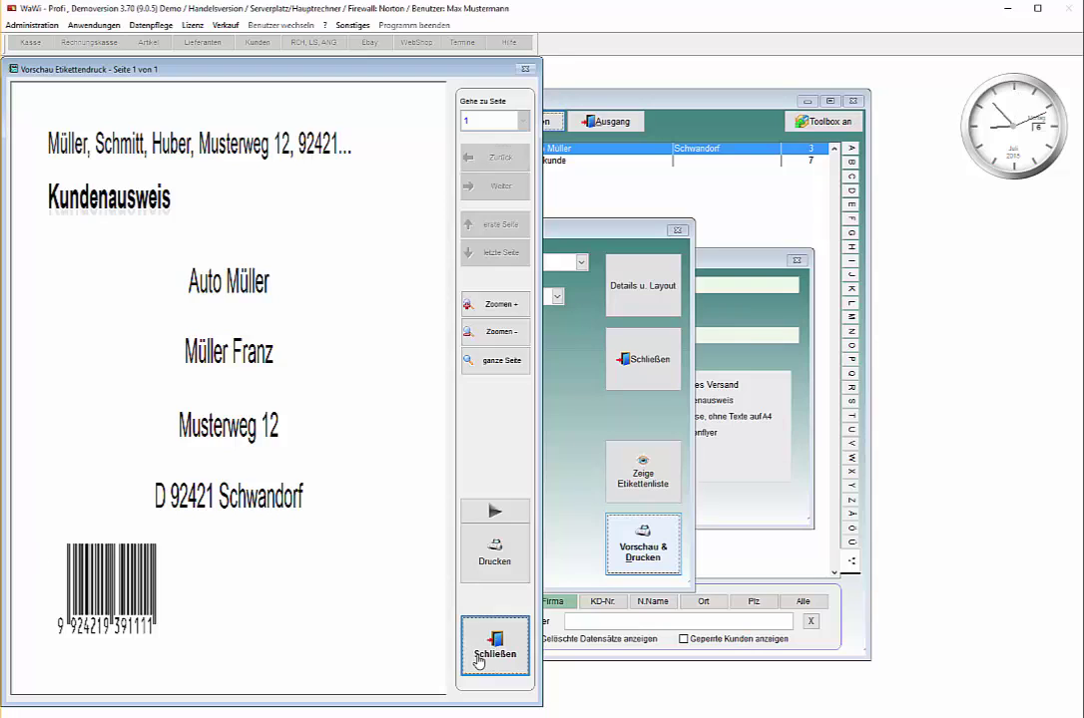
Step: Generate the K1 Kundenausweis preview again for the ZDesigner GC420d (EPL) and print 1 copy
{"action": "left_click", "coordinate": [621, 548]}
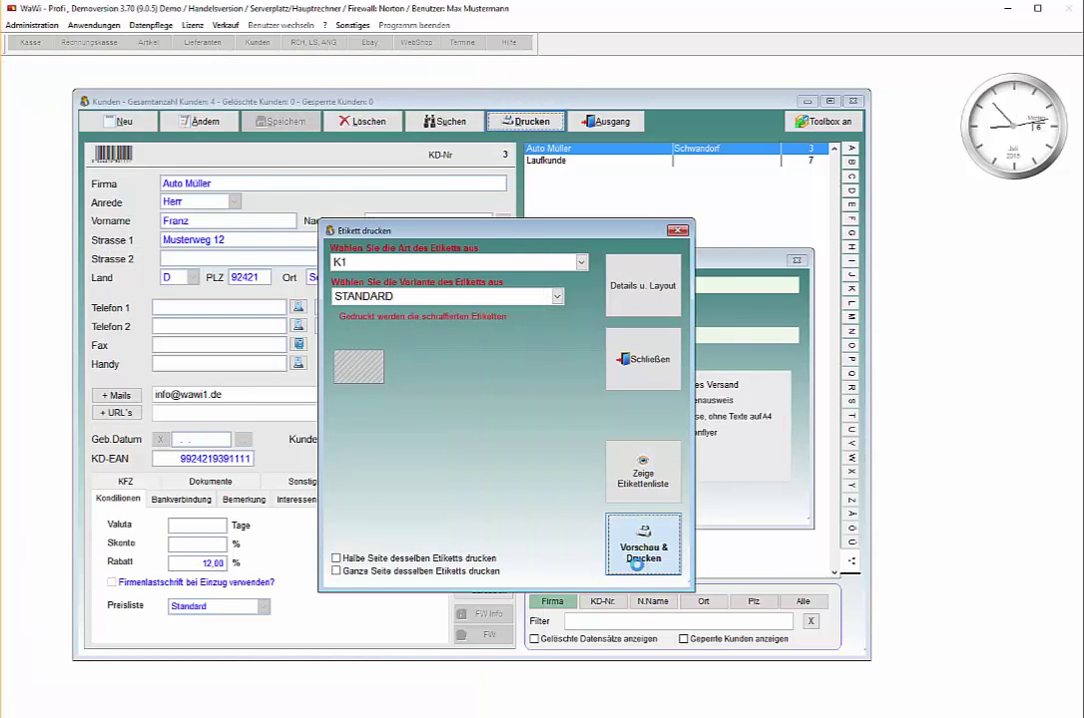
{"action": "left_click", "coordinate": [225, 201]}
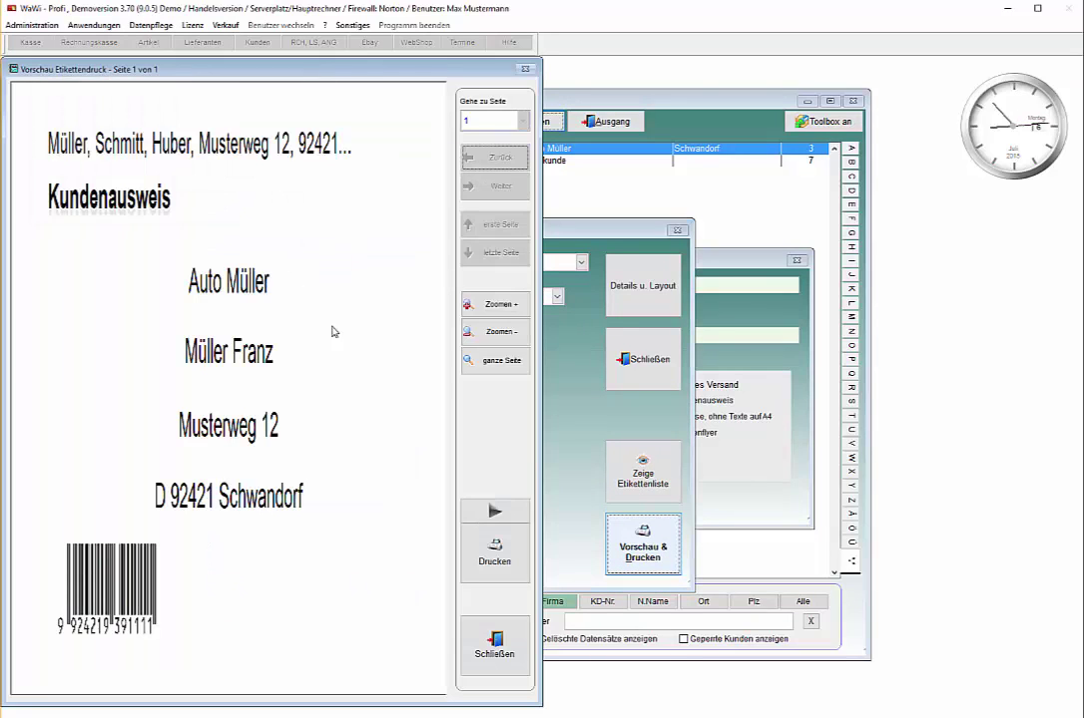
{"action": "left_click", "coordinate": [489, 555]}
{"action": "left_click", "coordinate": [615, 421]}
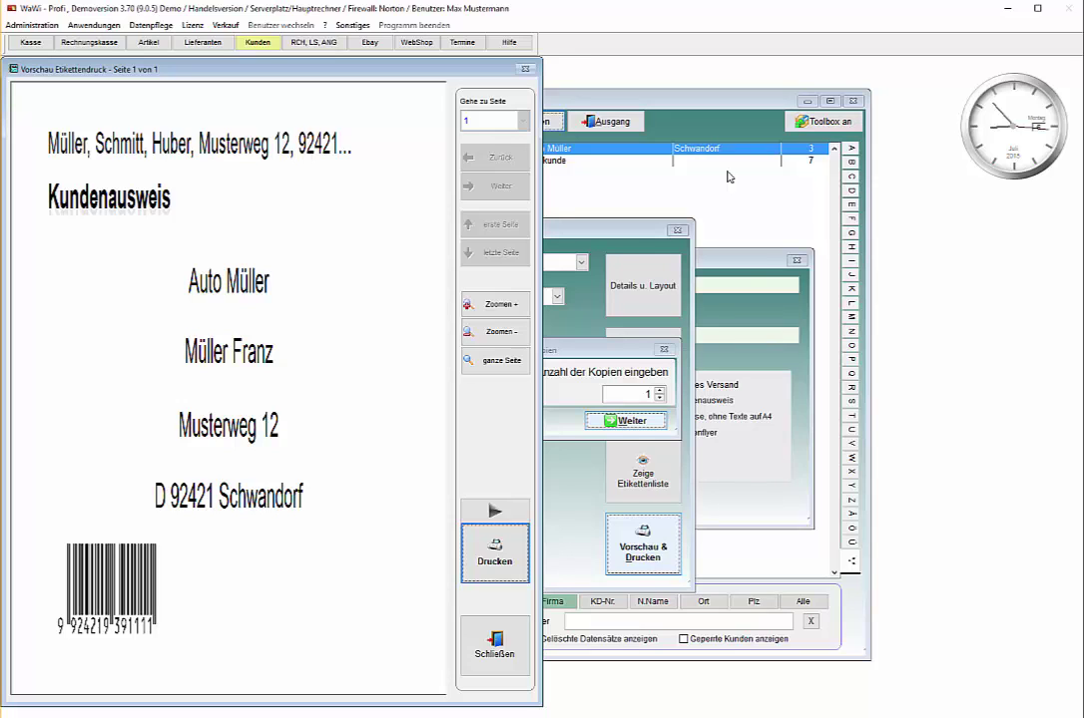
Step: Close the label preview and both print dialogs to return to the customer record
{"action": "left_click", "coordinate": [513, 649]}
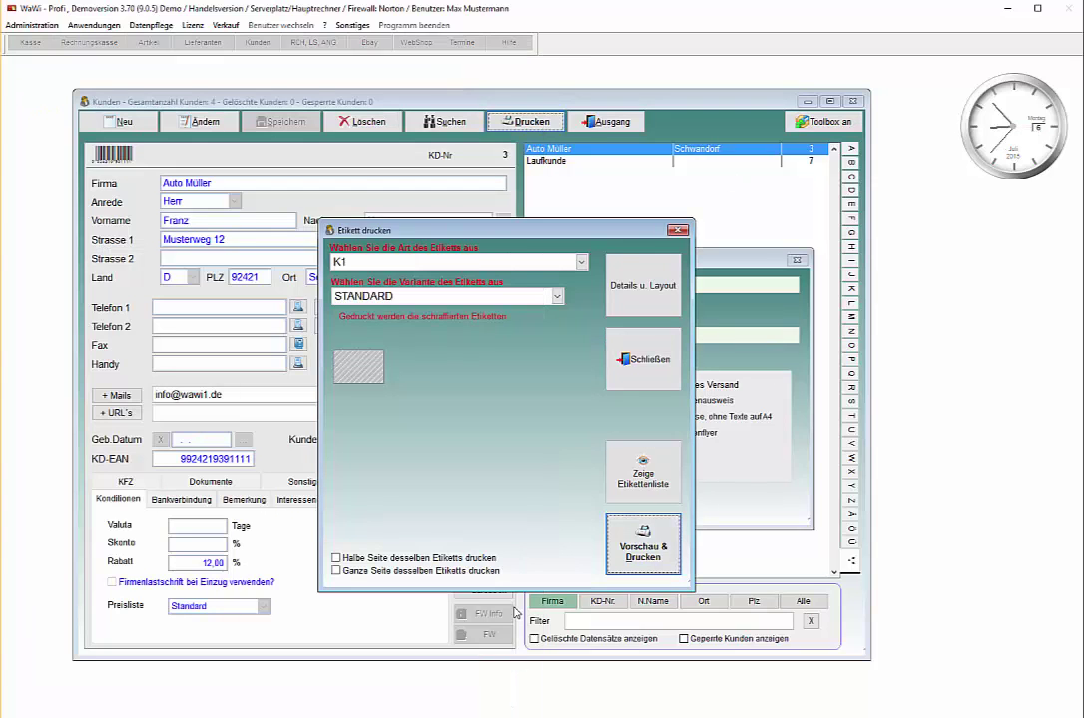
{"action": "left_click", "coordinate": [647, 371]}
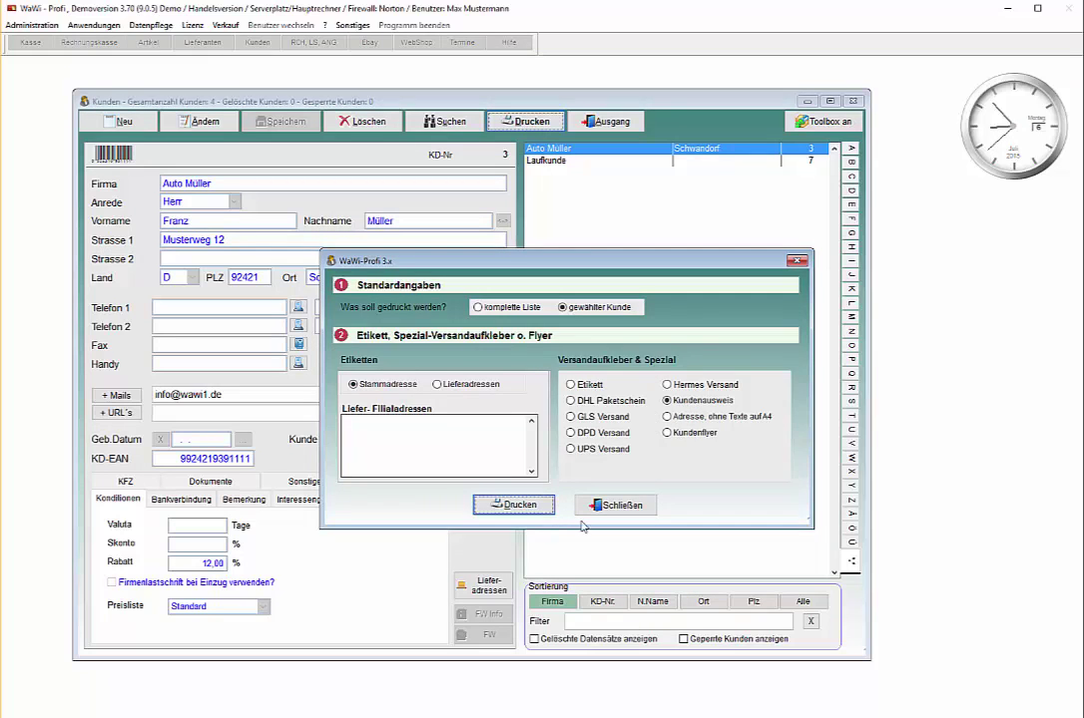
{"action": "left_click", "coordinate": [589, 506]}
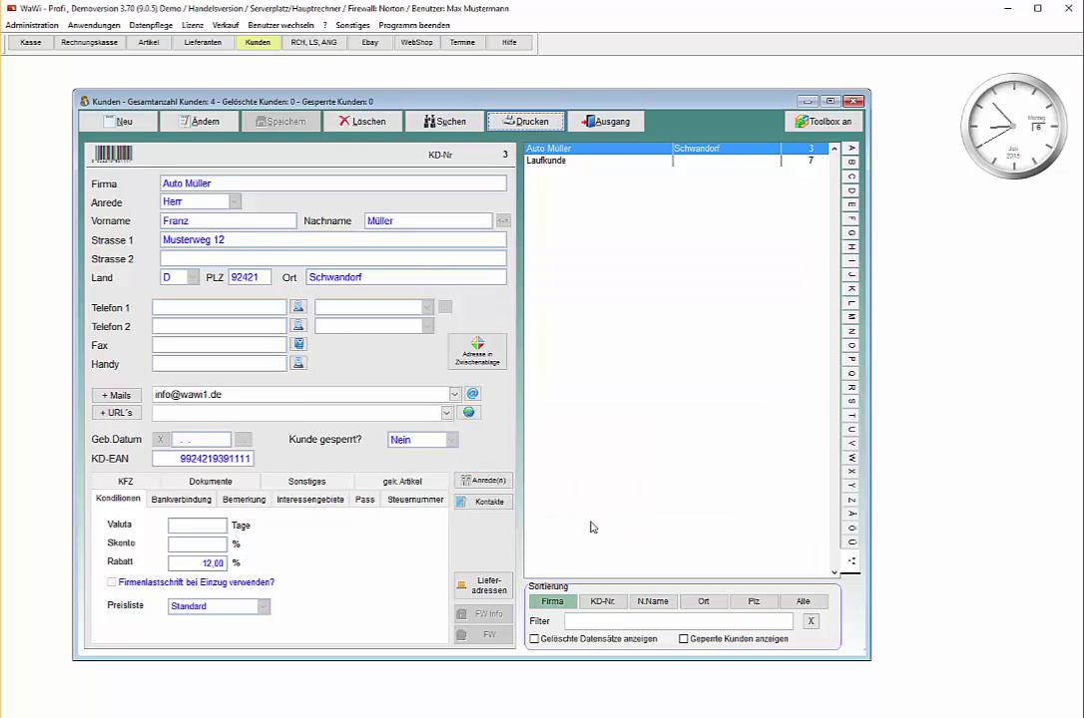